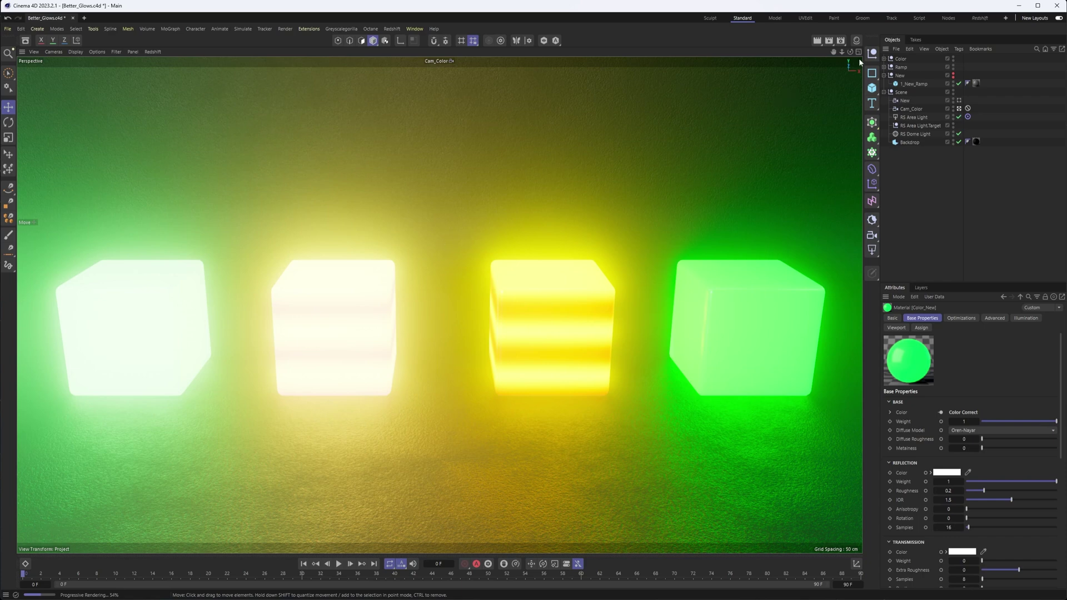
- Open the Color_New material's node graph and dock it below the viewport
{"action": "left_click", "coordinate": [857, 42]}
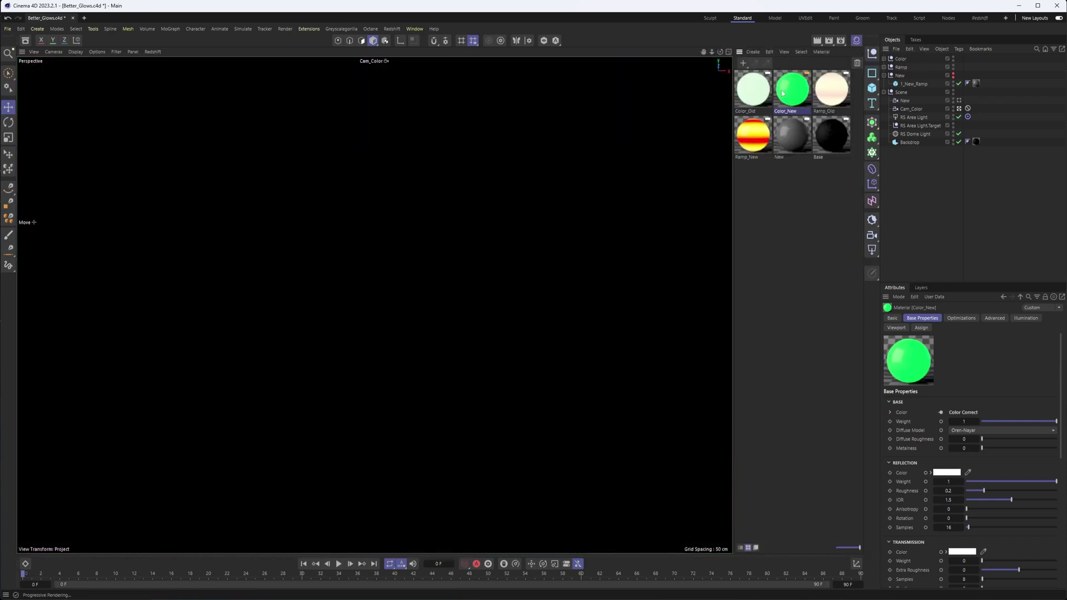
{"action": "double_click", "coordinate": [784, 89]}
{"action": "left_click_drag", "start_coordinate": [782, 165], "coordinate": [692, 555]}
- Inspect the Color Correct gamma, Cam_Color's bloom settings and the Color node's value
{"action": "left_click_drag", "start_coordinate": [453, 400], "coordinate": [454, 411]}
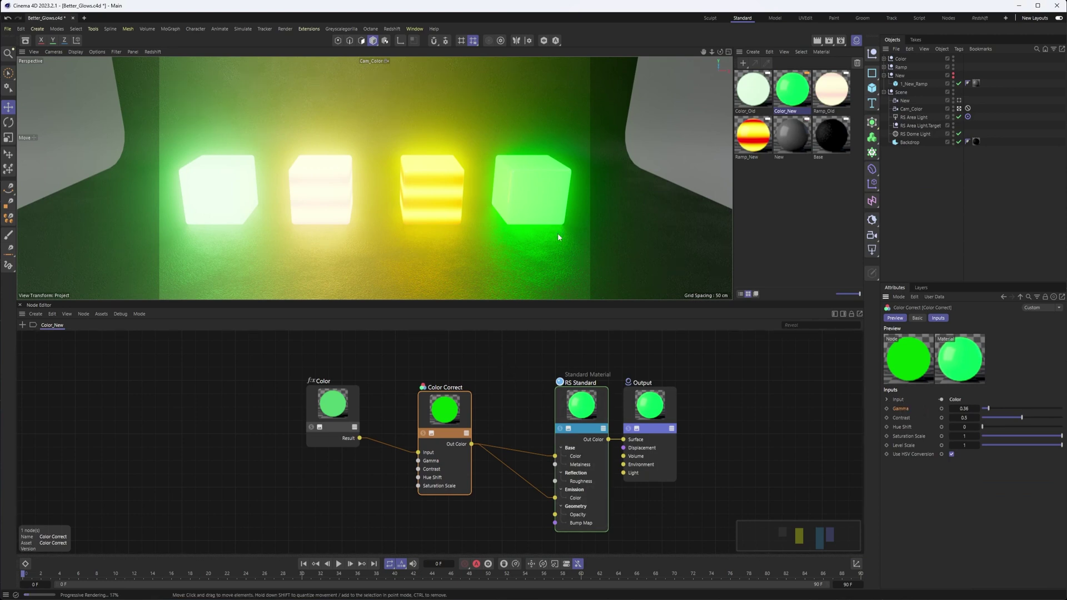
{"action": "left_click", "coordinate": [908, 109]}
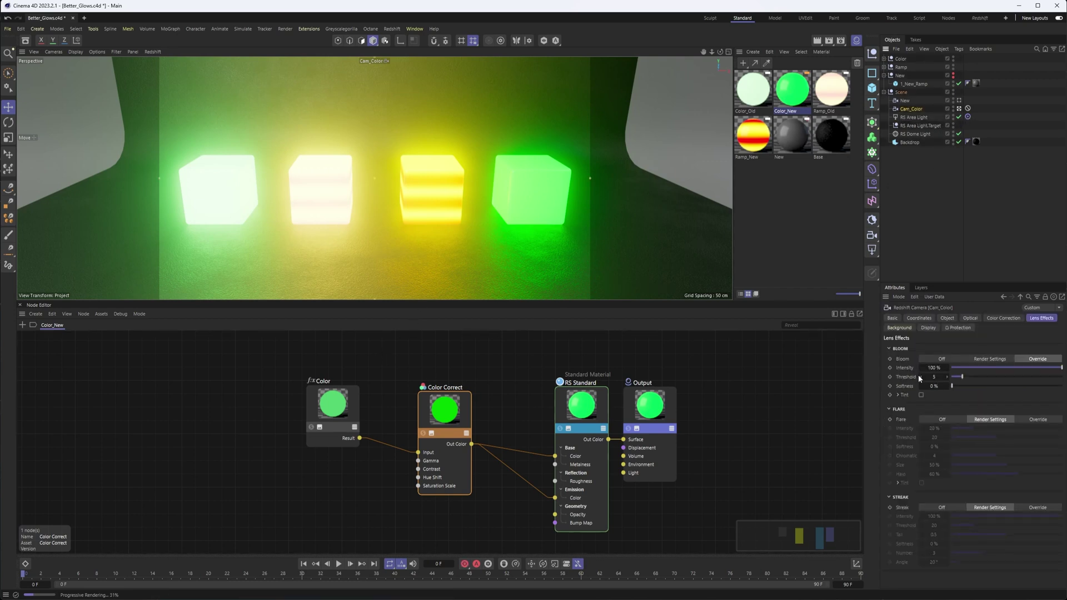
{"action": "left_click", "coordinate": [326, 406]}
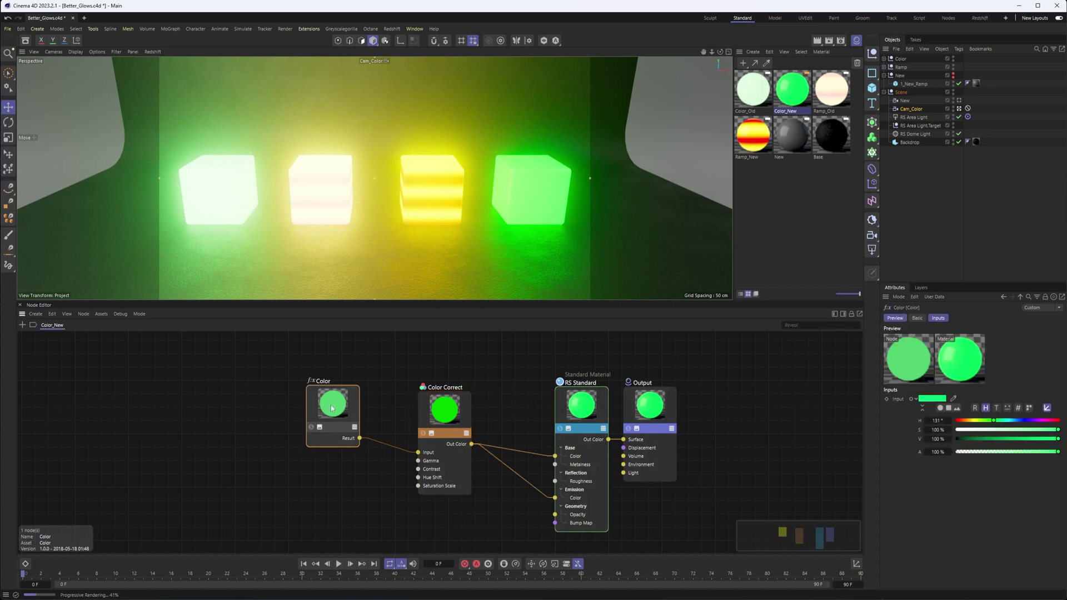
{"action": "left_click", "coordinate": [445, 411]}
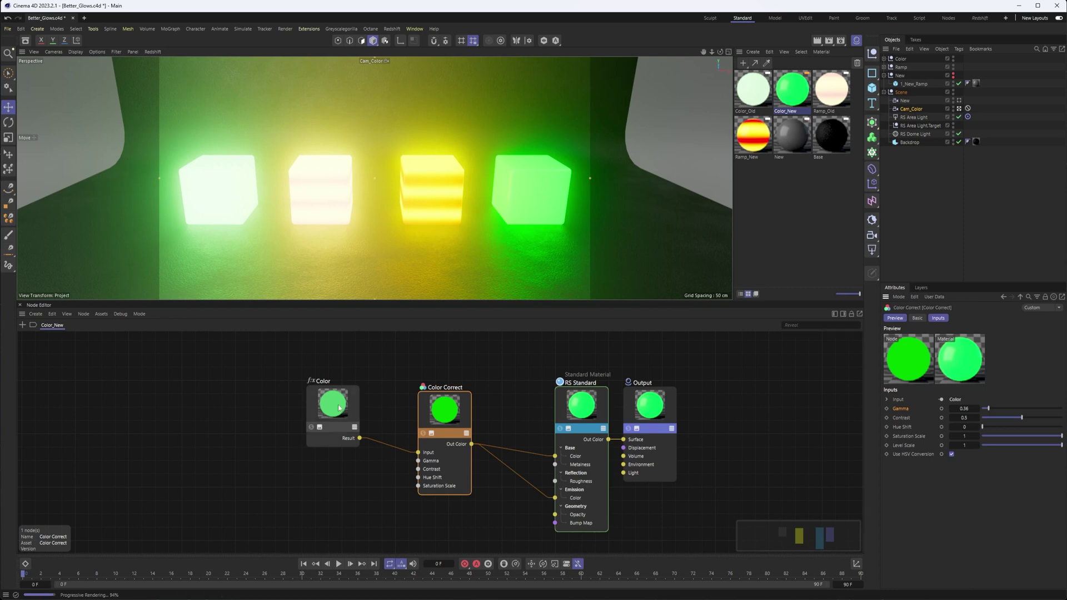
{"action": "left_click_drag", "start_coordinate": [334, 406], "coordinate": [327, 401]}
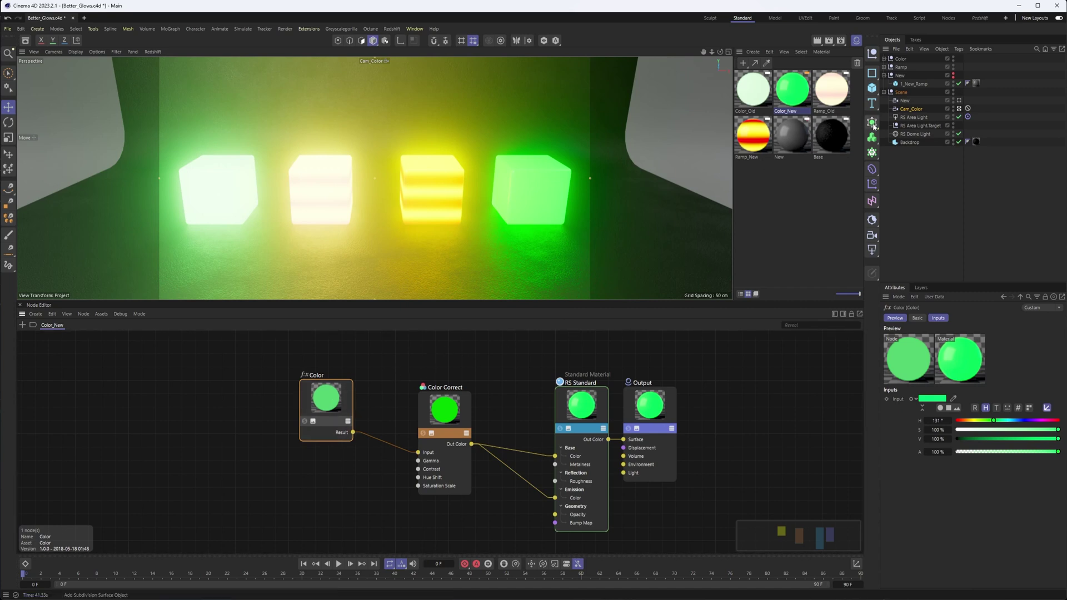
- View through the New camera, hiding the Color and Ramp groups and unhiding the New cube
{"action": "left_click", "coordinate": [959, 101]}
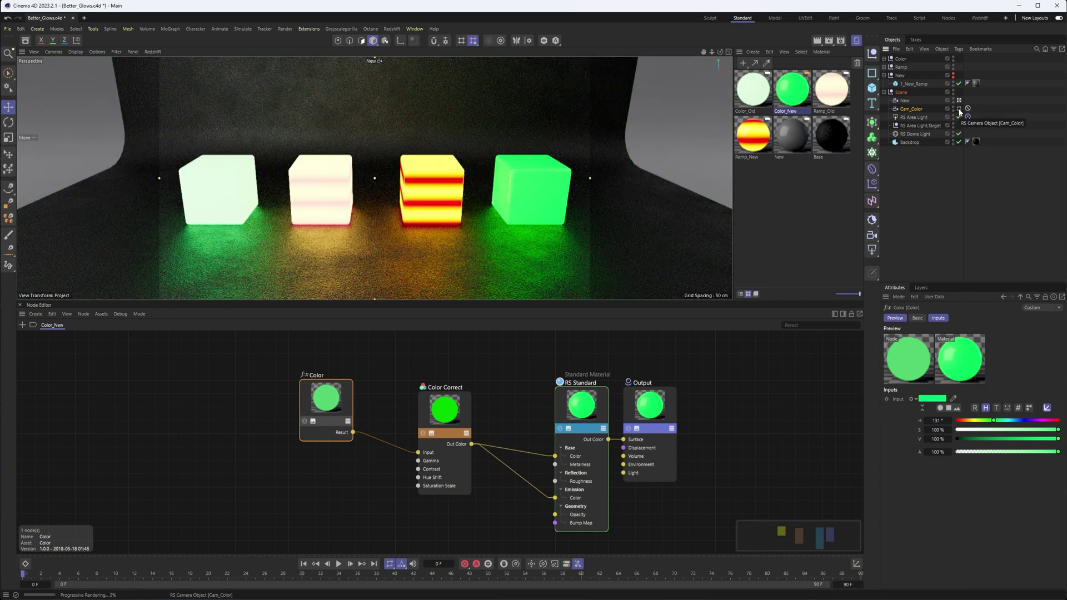
{"action": "left_click", "coordinate": [954, 68]}
{"action": "left_click", "coordinate": [954, 59]}
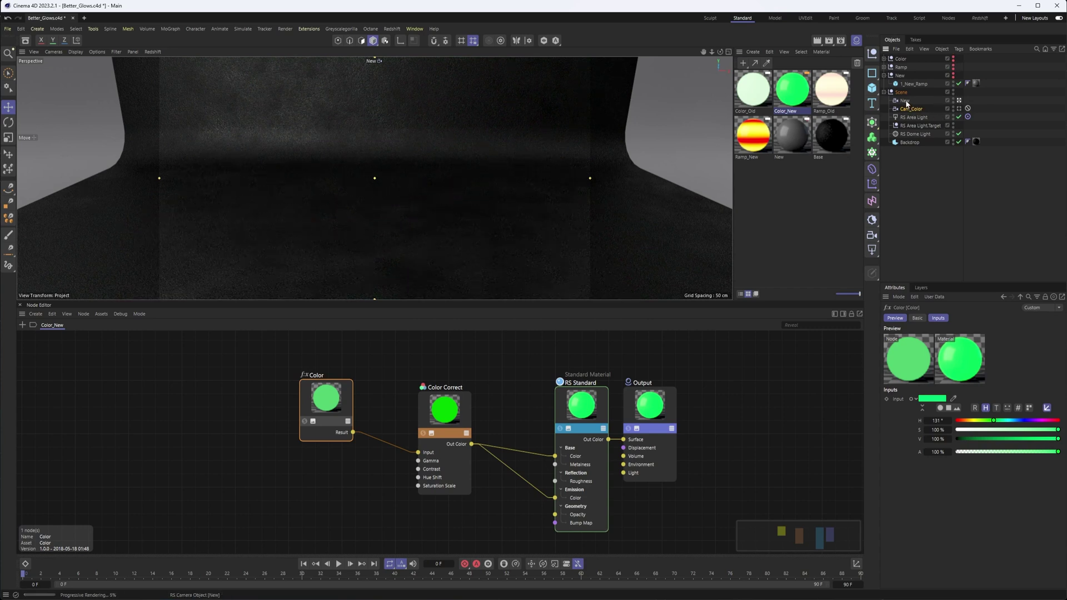
{"action": "left_click", "coordinate": [928, 100]}
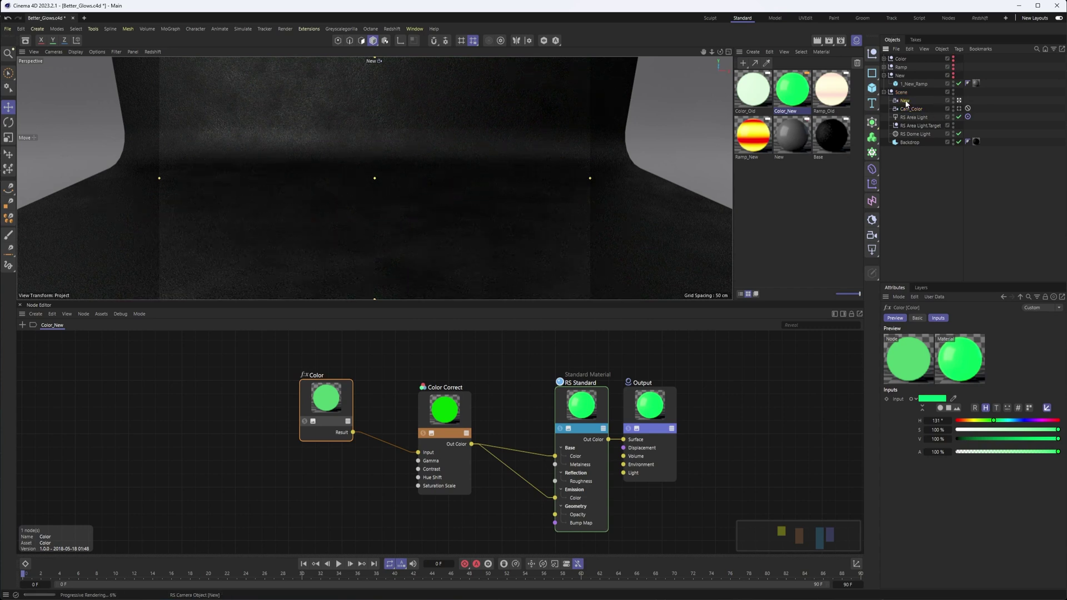
{"action": "left_click", "coordinate": [954, 74]}
- Add a Color node to the New material, wired into Base Color and Emission Color
{"action": "left_click", "coordinate": [782, 128]}
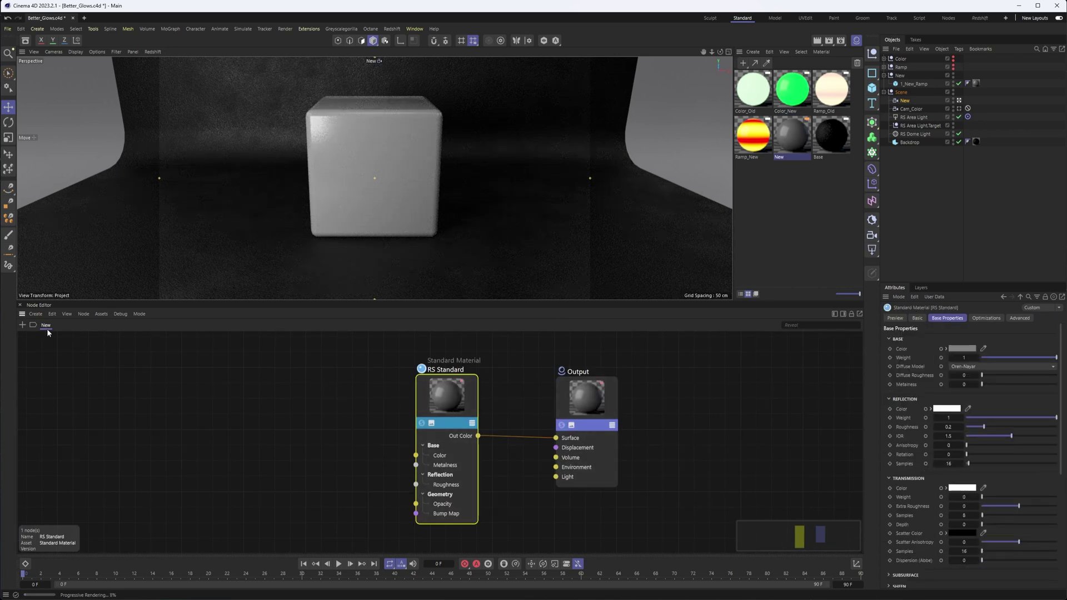
{"action": "left_click", "coordinate": [23, 326]}
{"action": "type", "text": "color"}
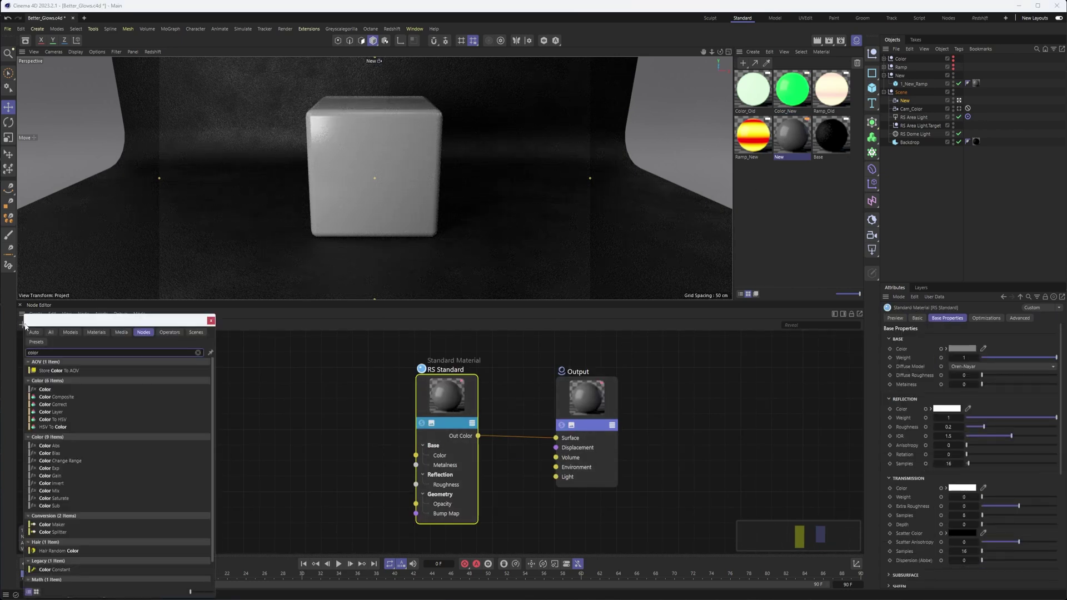
{"action": "double_click", "coordinate": [44, 389]}
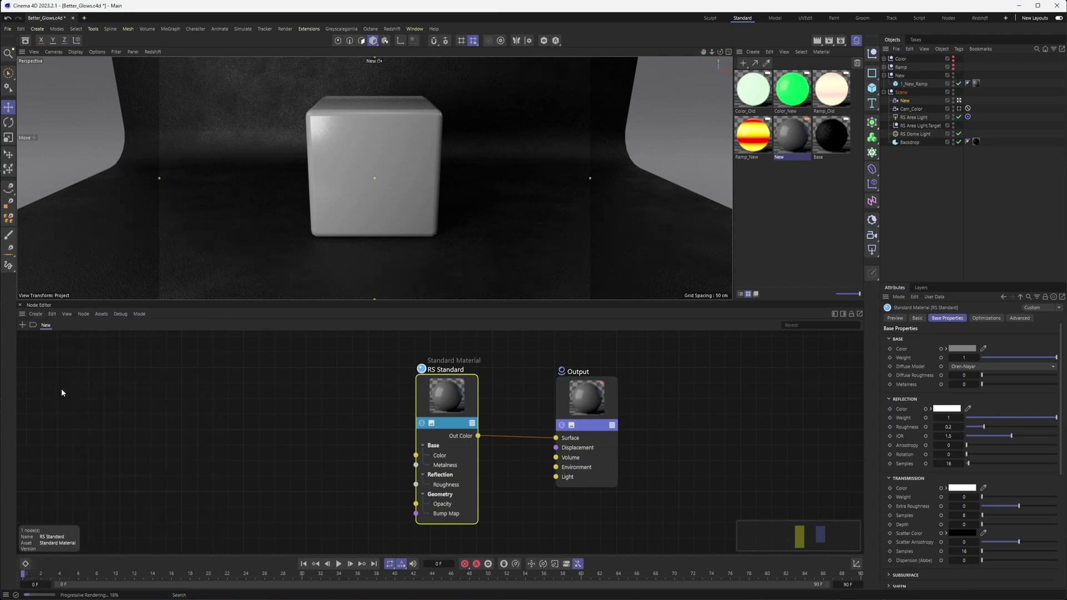
{"action": "left_click", "coordinate": [289, 407]}
{"action": "left_click_drag", "start_coordinate": [325, 443], "coordinate": [416, 455]}
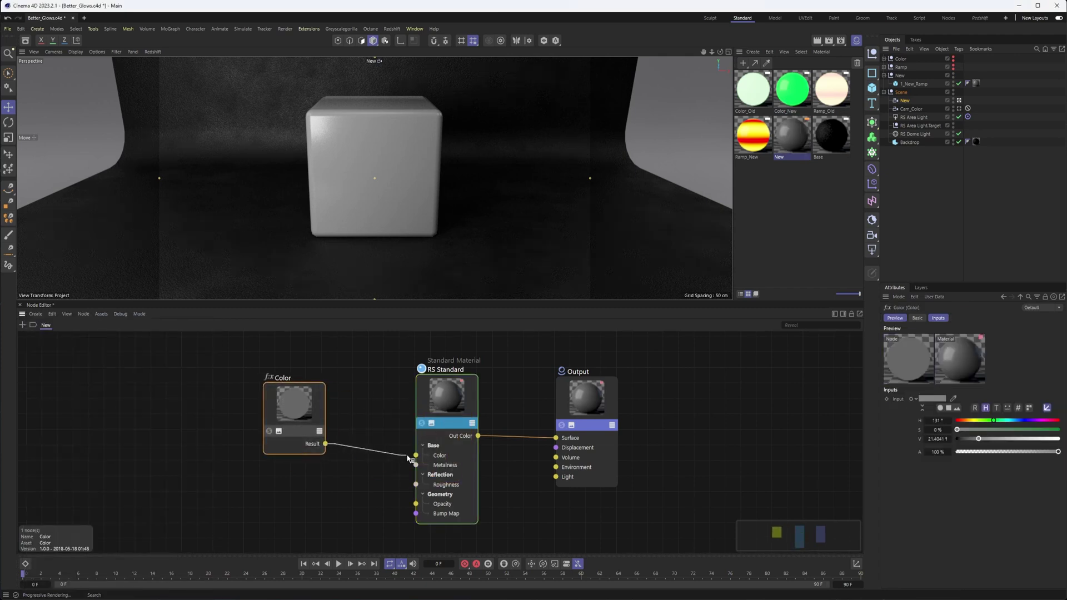
{"action": "left_click", "coordinate": [422, 402]}
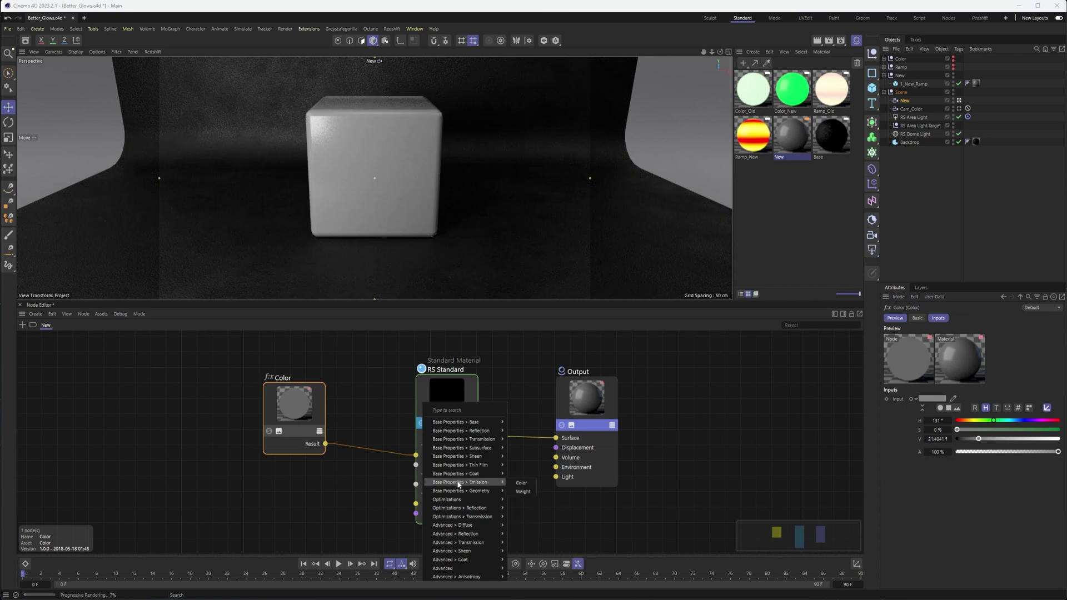
{"action": "left_click", "coordinate": [525, 483]}
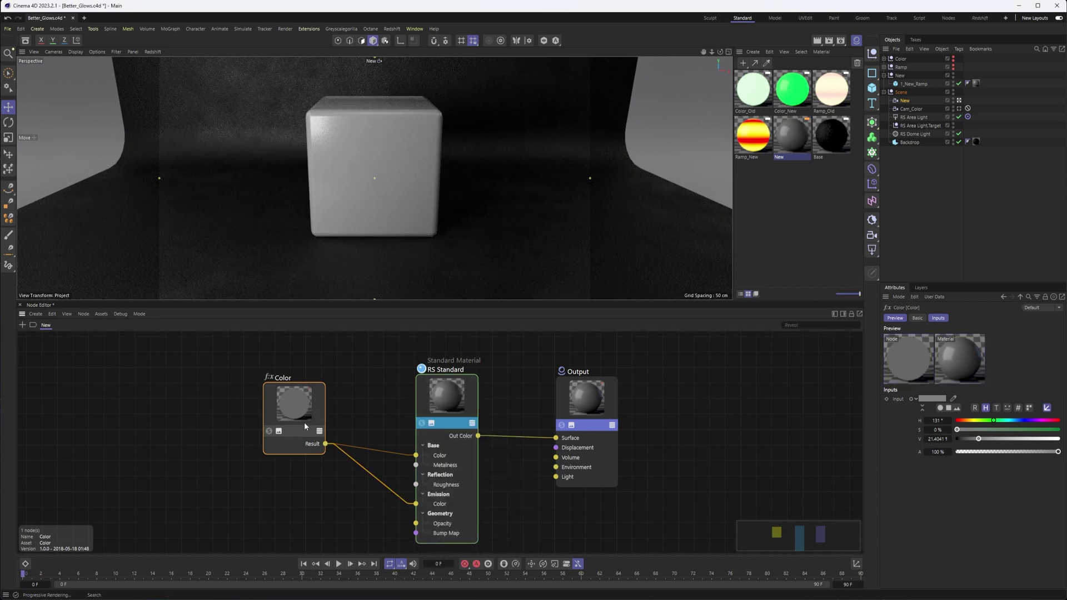
{"action": "left_click_drag", "start_coordinate": [304, 422], "coordinate": [291, 418]}
- Set the Color node to pure red and tidy the node layout
{"action": "left_click_drag", "start_coordinate": [977, 428], "coordinate": [1059, 429]}
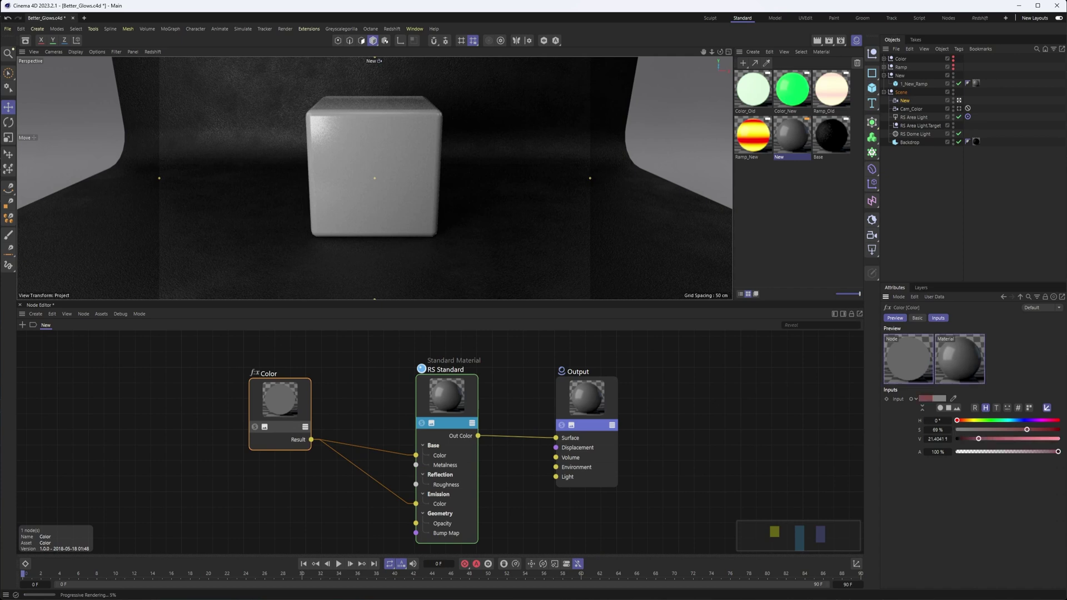
{"action": "left_click_drag", "start_coordinate": [979, 438], "coordinate": [1059, 439]}
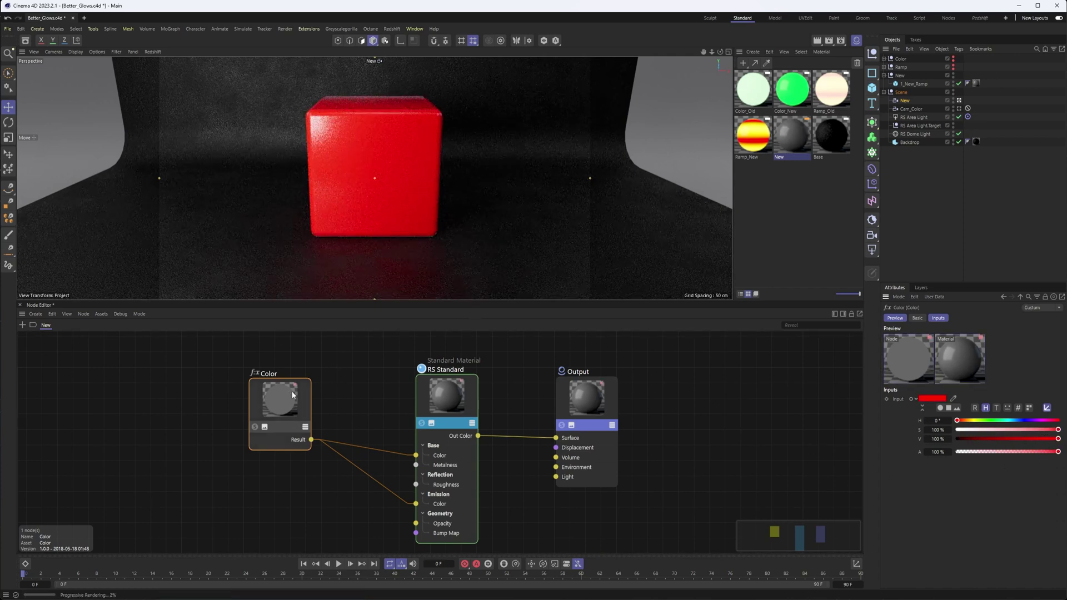
{"action": "key", "text": "ctrl+z"}
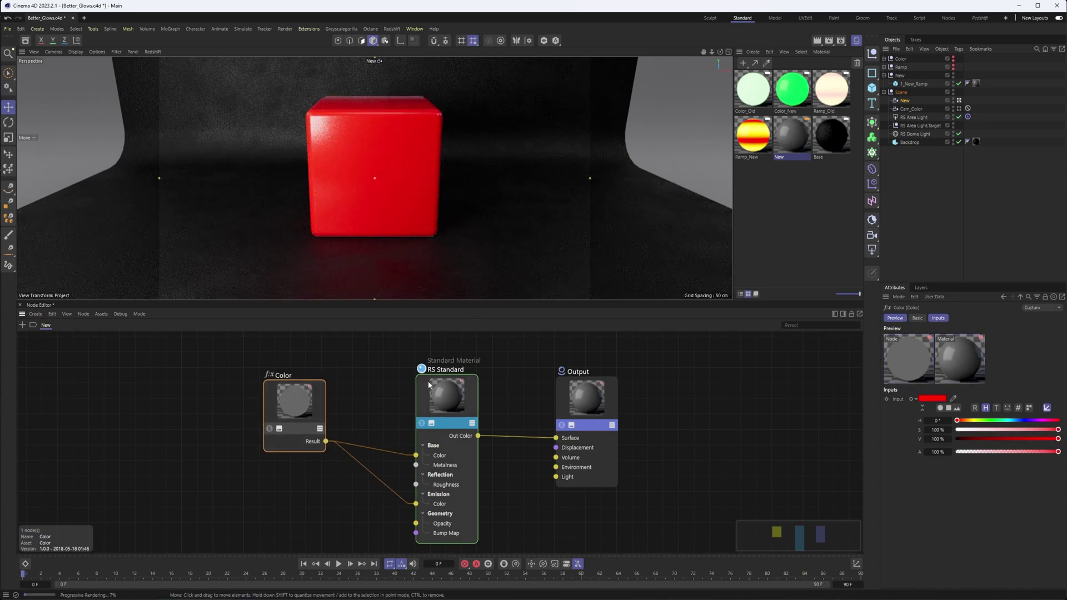
{"action": "left_click_drag", "start_coordinate": [429, 385], "coordinate": [410, 372]}
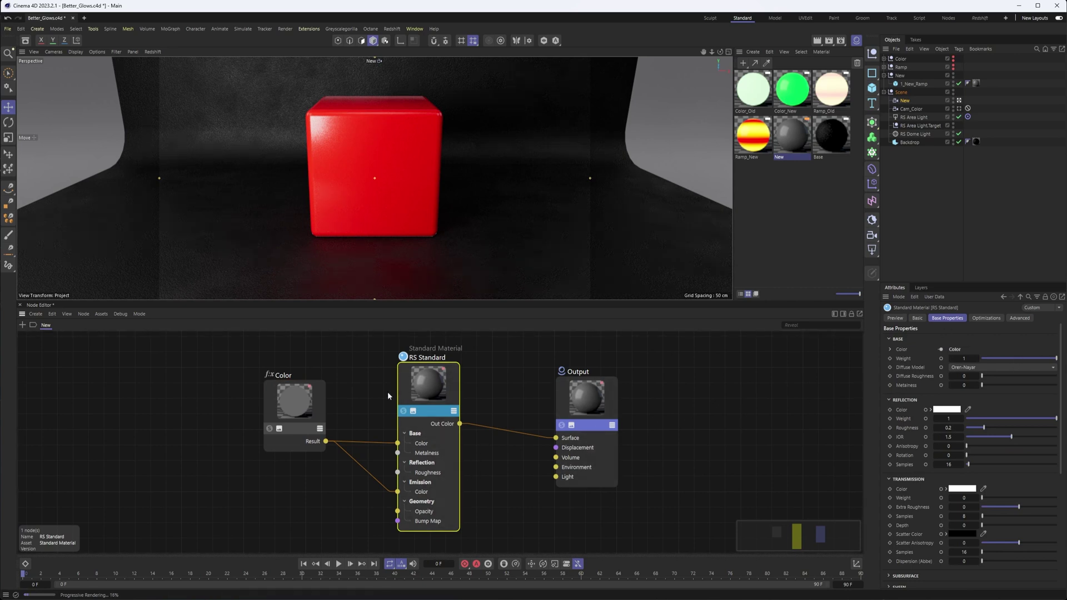
{"action": "left_click_drag", "start_coordinate": [326, 442], "coordinate": [409, 384]}
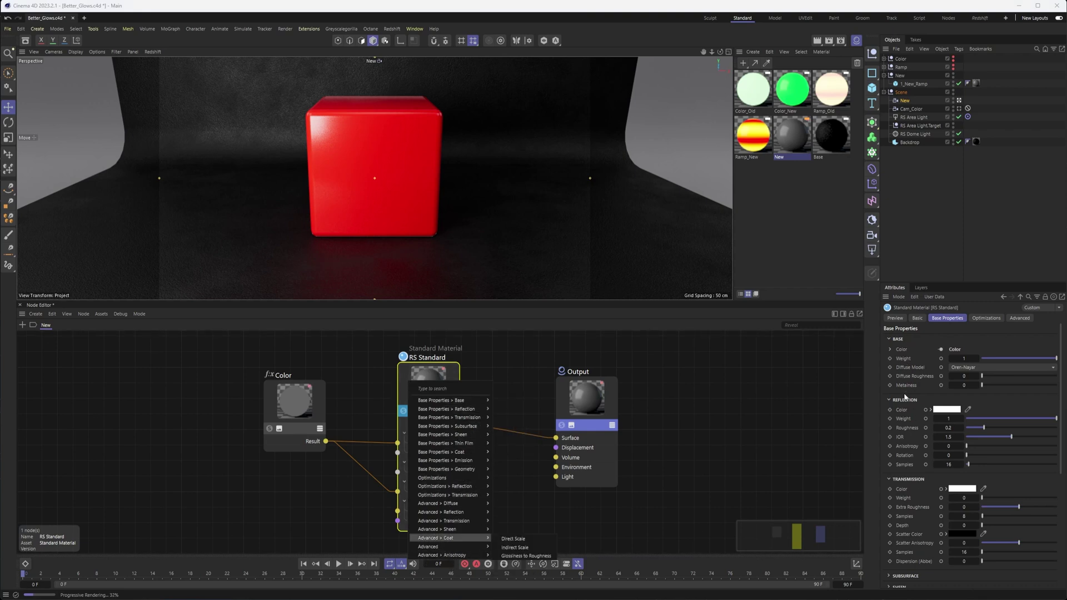
{"action": "left_click", "coordinate": [1059, 333]}
- Raise the New material's emission weight through 2 and 5 to 10
{"action": "left_click_drag", "start_coordinate": [1059, 332], "coordinate": [1036, 453]}
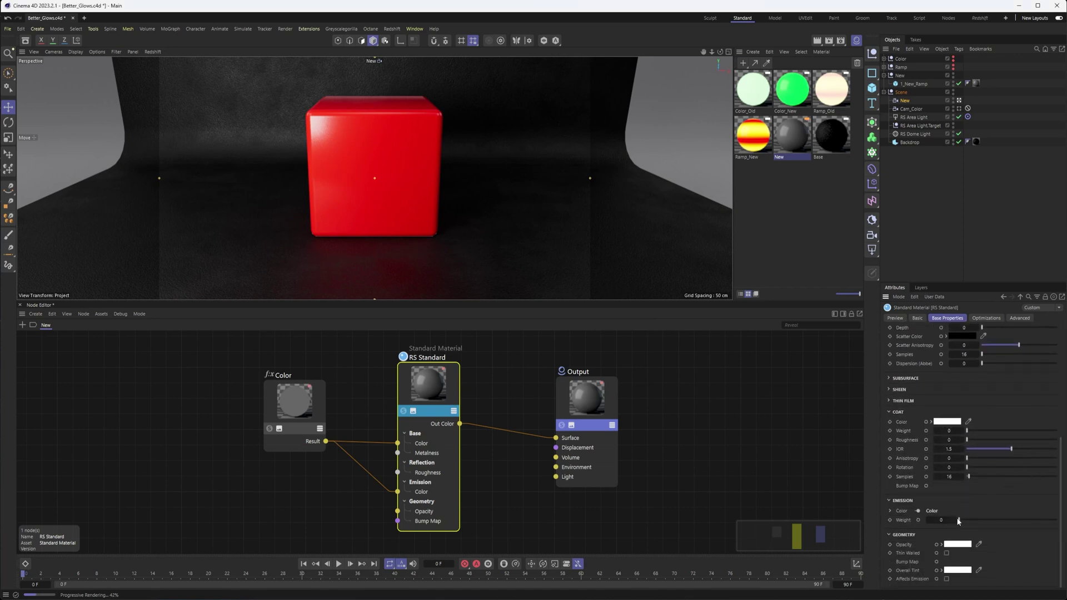
{"action": "left_click_drag", "start_coordinate": [962, 521], "coordinate": [1056, 519]}
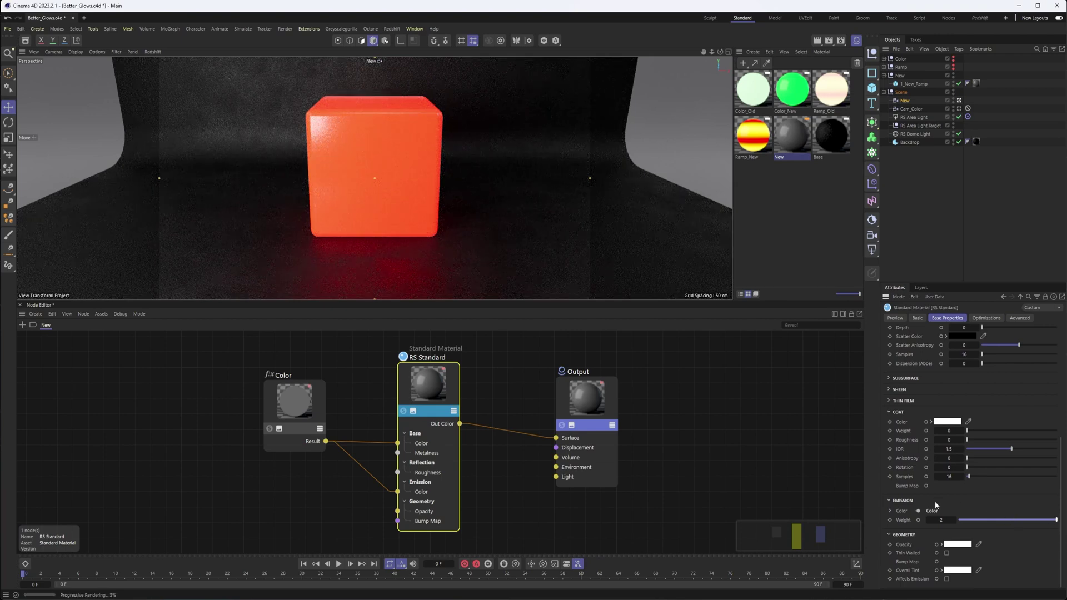
{"action": "left_click", "coordinate": [943, 521]}
{"action": "type", "text": "5"}
{"action": "key", "text": "Return"}
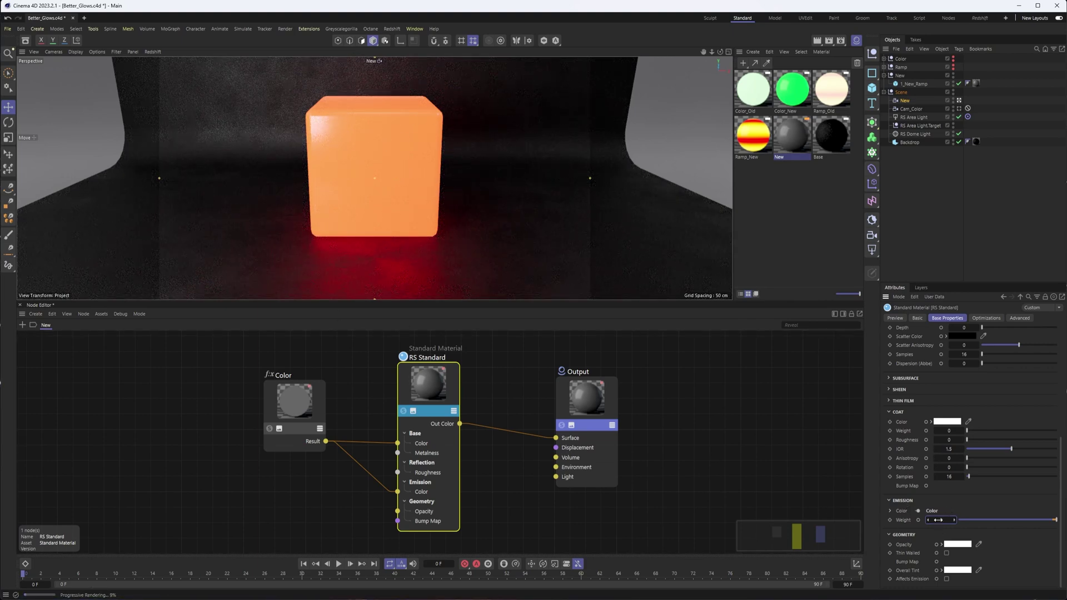
{"action": "left_click", "coordinate": [941, 519]}
{"action": "key", "text": "Return"}
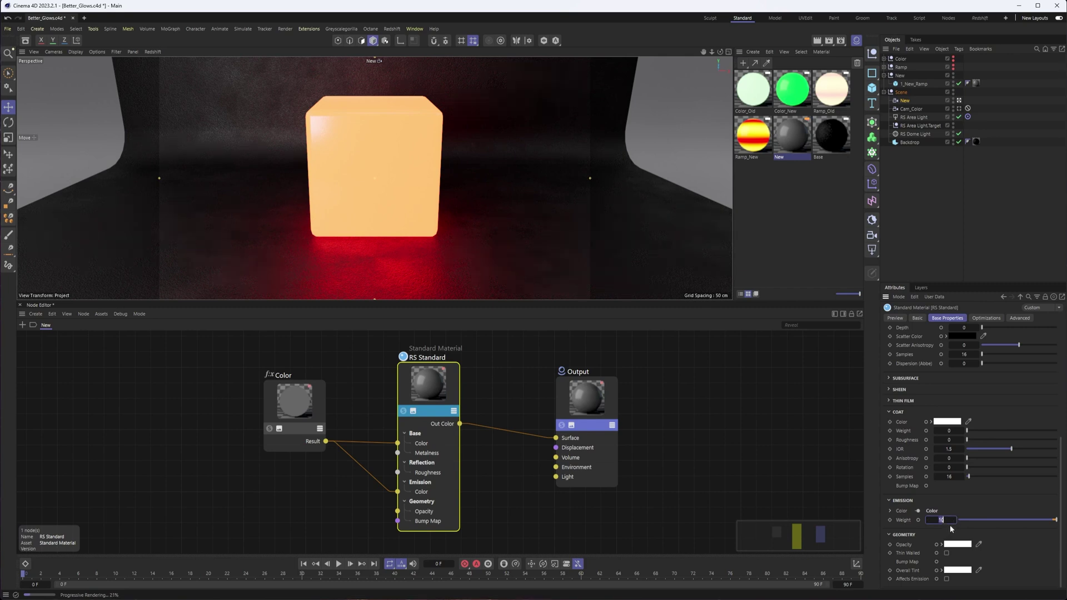
- Select the RS Standard node and bring its Emission section into view
{"action": "left_click", "coordinate": [939, 511]}
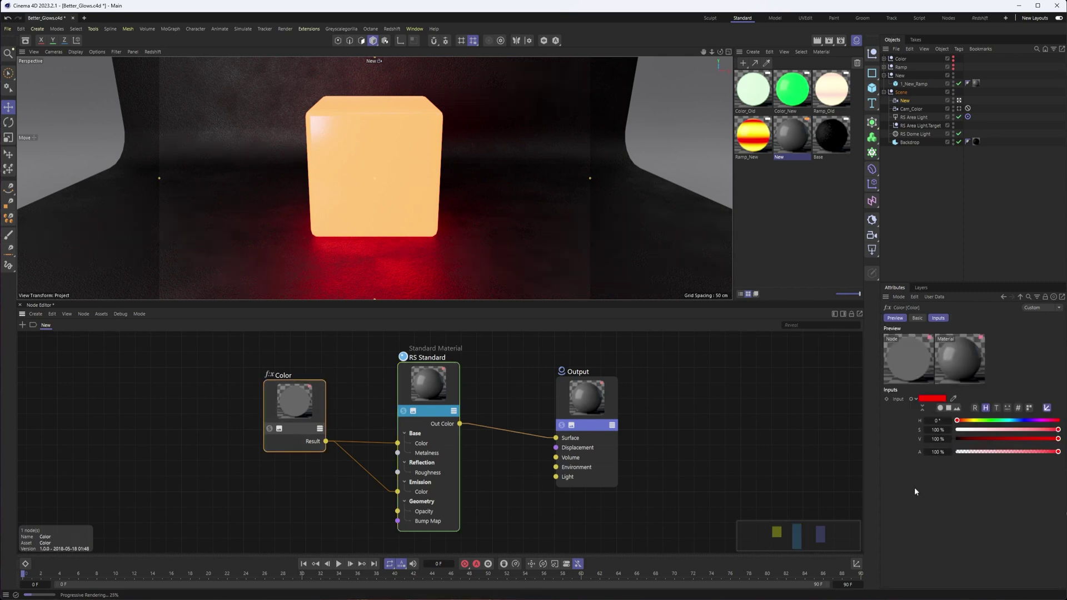
{"action": "left_click", "coordinate": [447, 406]}
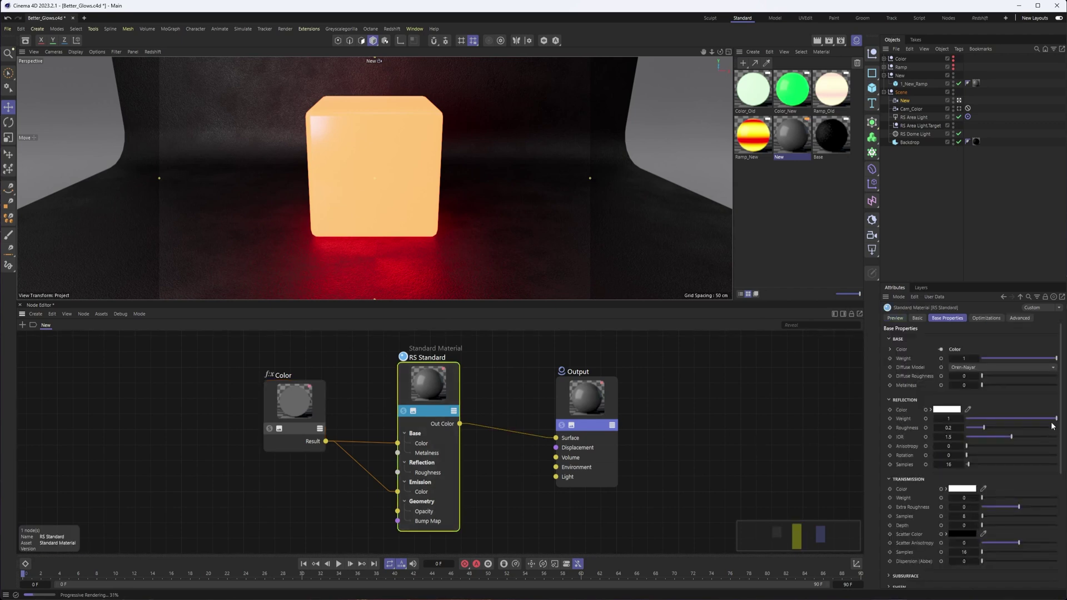
{"action": "scroll", "coordinate": [1065, 521], "scroll_direction": "down", "scroll_amount": 5}
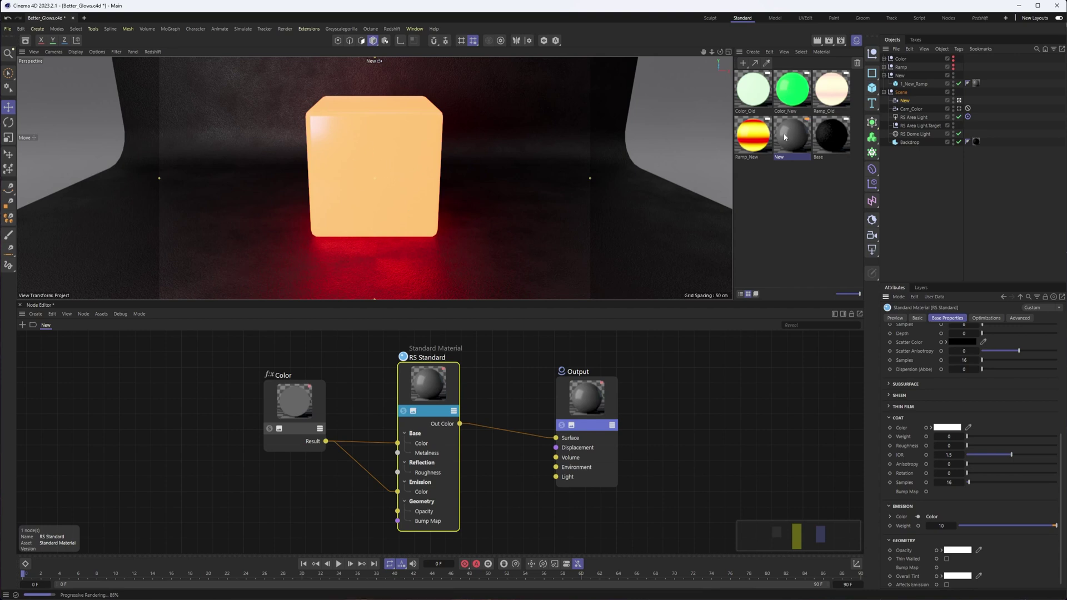
- Set the camera's Lens Effects bloom to Override
{"action": "left_click", "coordinate": [907, 101]}
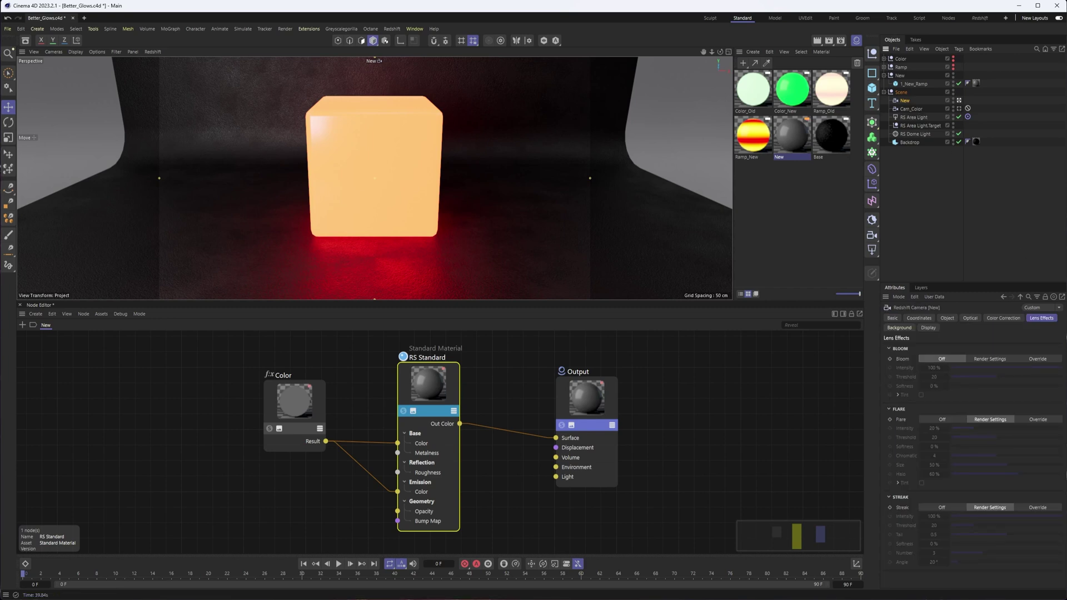
{"action": "left_click", "coordinate": [1036, 360]}
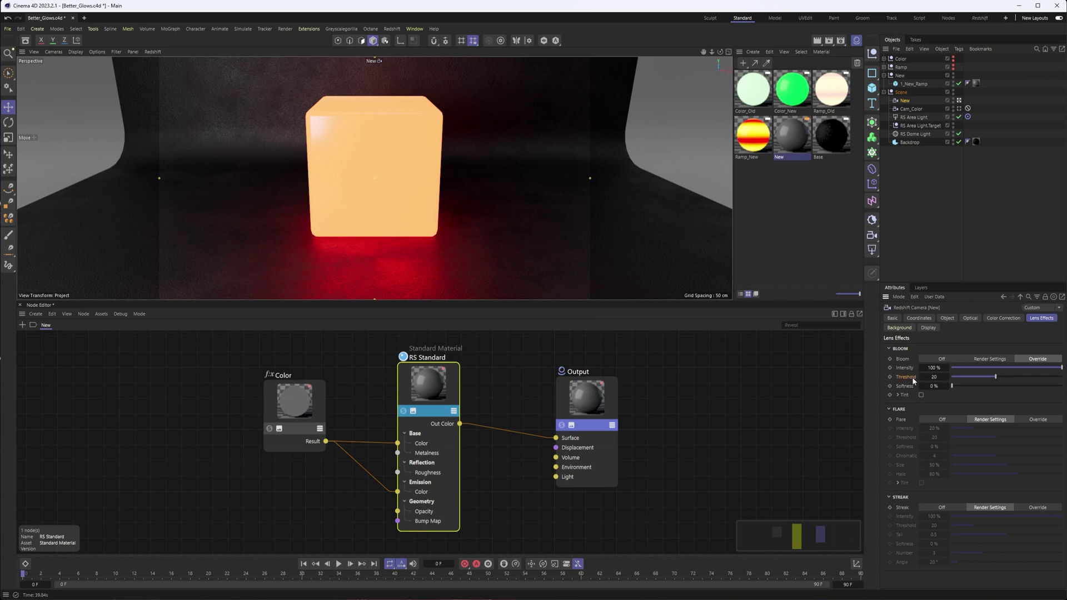
{"action": "left_click", "coordinate": [935, 377]}
- Set the RS Standard emission weight to 20
{"action": "left_click", "coordinate": [435, 384]}
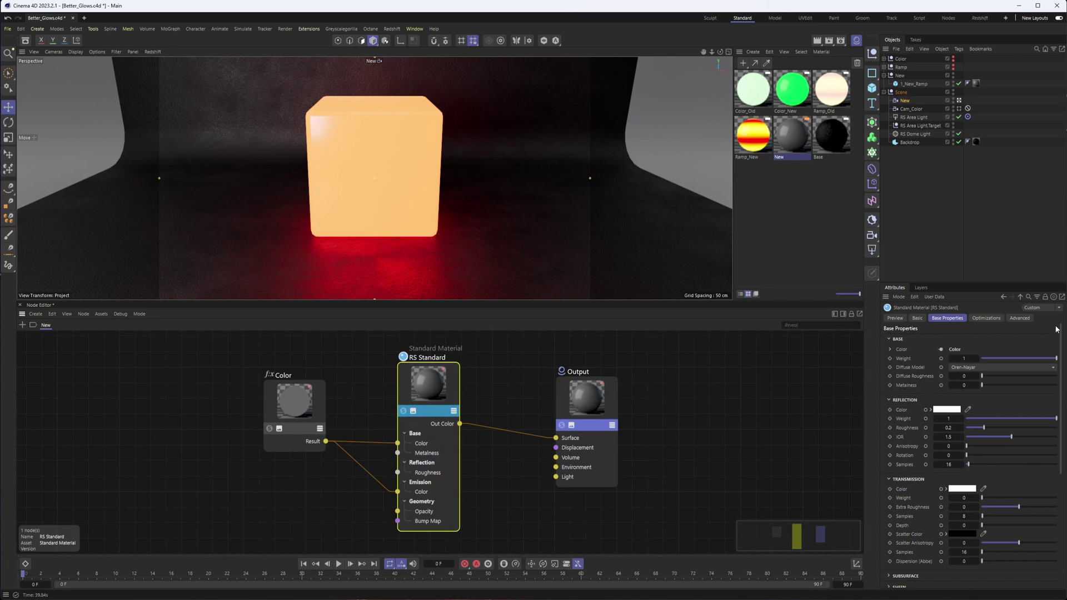
{"action": "scroll", "coordinate": [1059, 399], "scroll_direction": "down", "scroll_amount": 8}
{"action": "left_click_drag", "start_coordinate": [1059, 399], "coordinate": [1051, 450]}
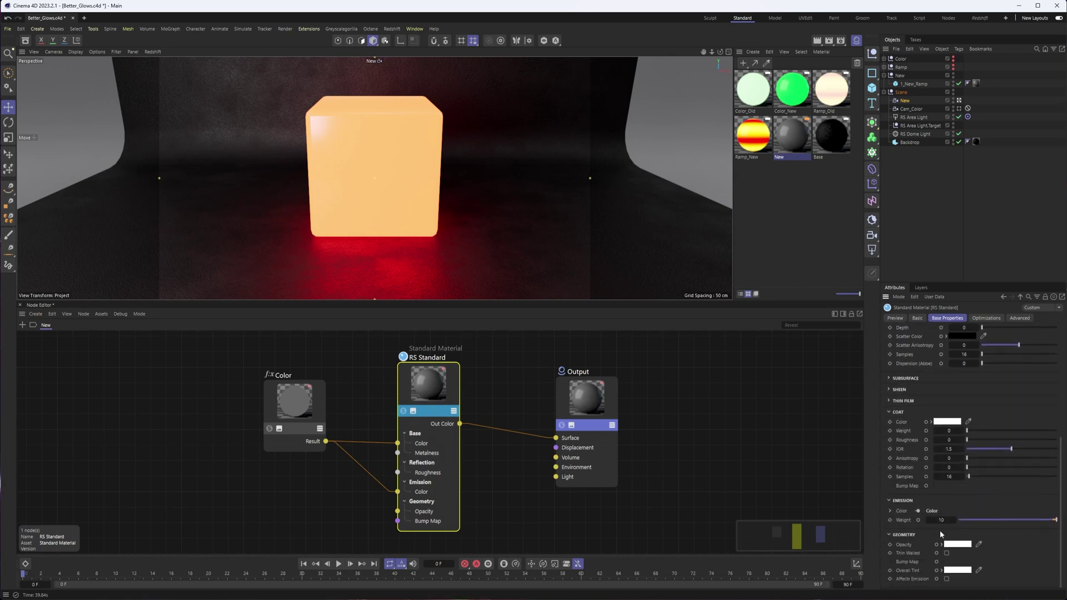
{"action": "left_click", "coordinate": [934, 522]}
{"action": "type", "text": "20"}
{"action": "key", "text": "Return"}
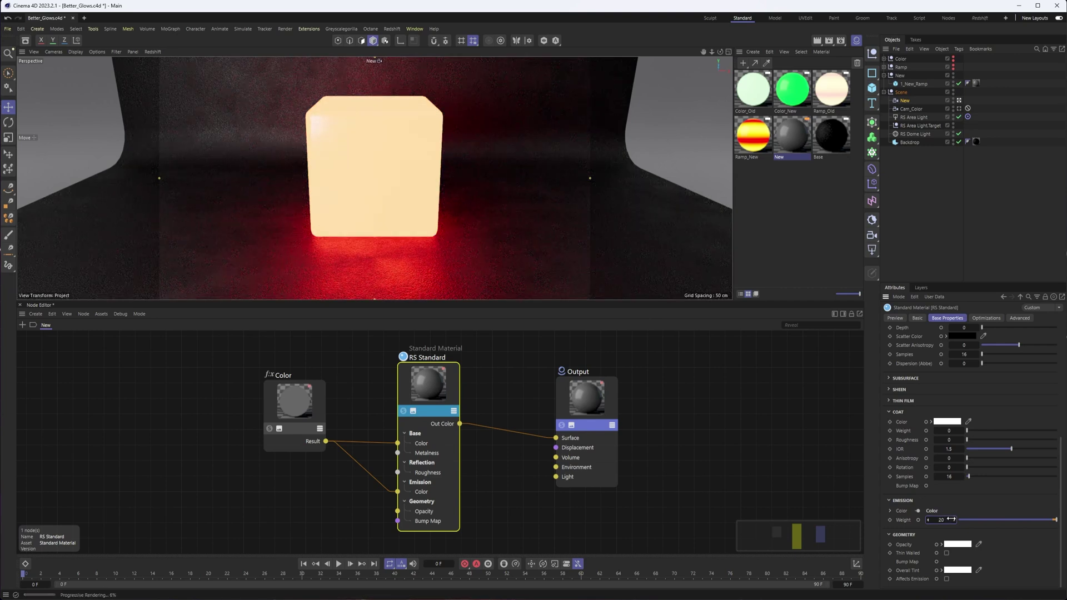
- Push the emission weight up to 24, then drop it to 2
{"action": "left_click_drag", "start_coordinate": [951, 520], "coordinate": [954, 523]}
{"action": "left_click_drag", "start_coordinate": [955, 522], "coordinate": [955, 522]}
{"action": "double_click", "coordinate": [947, 520]}
{"action": "type", "text": "1"}
{"action": "type", "text": "4"}
{"action": "key", "text": "Return"}
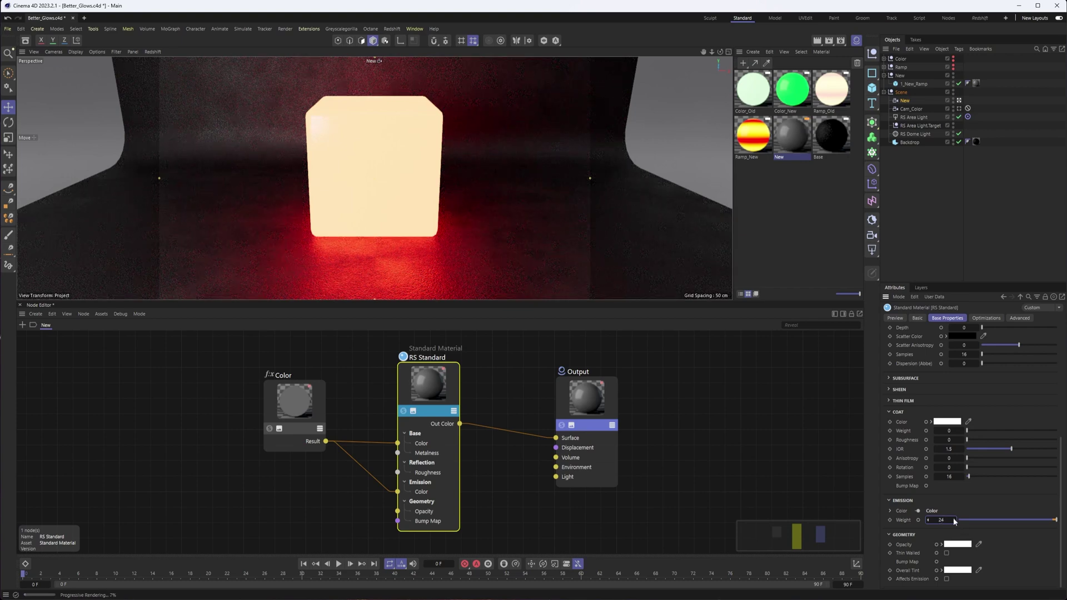
{"action": "left_click_drag", "start_coordinate": [953, 518], "coordinate": [944, 520]}
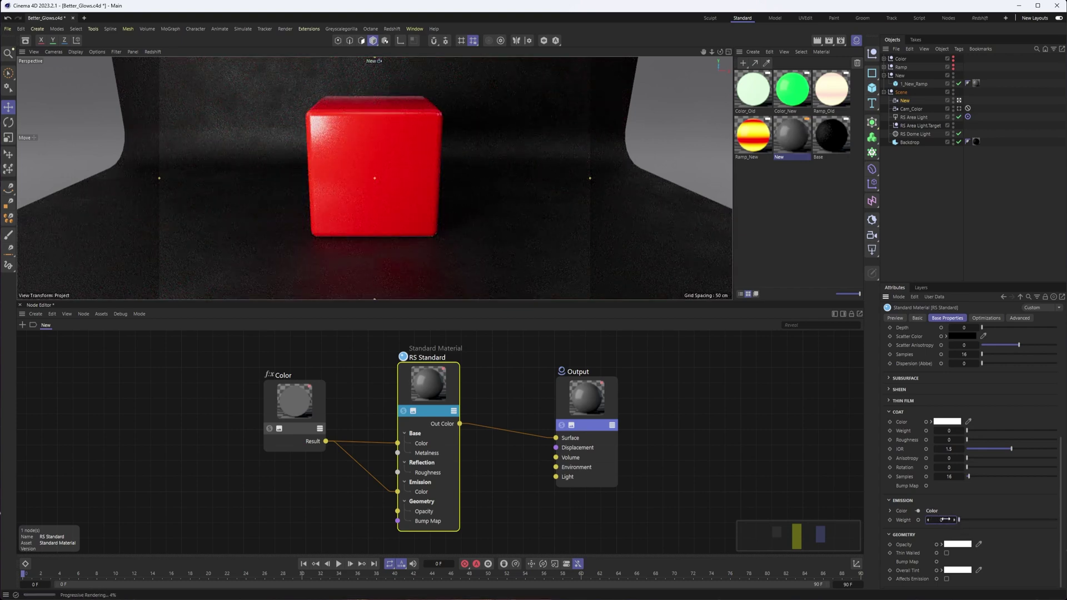
{"action": "type", "text": "2"}
{"action": "key", "text": "Return"}
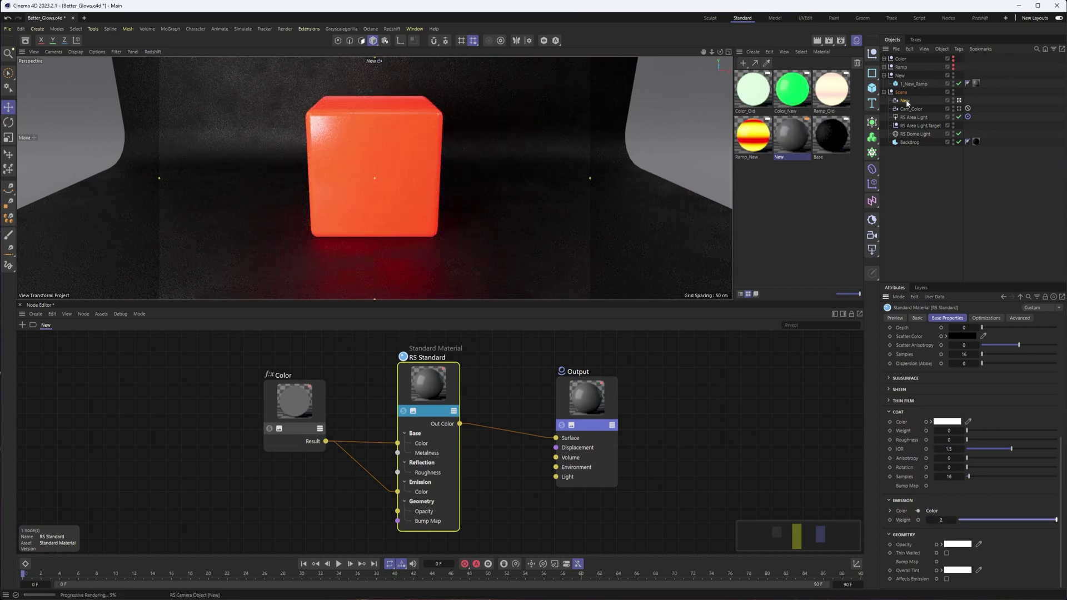
- Lower the camera bloom threshold to 0, then raise it to 5
{"action": "left_click", "coordinate": [959, 100]}
{"action": "left_click_drag", "start_coordinate": [975, 375], "coordinate": [952, 377]}
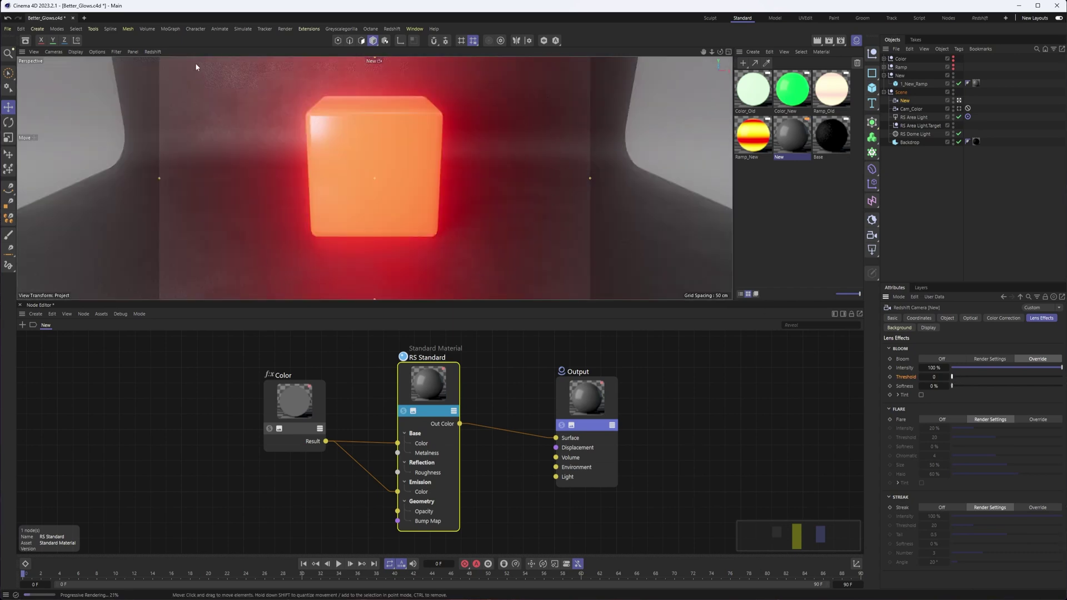
{"action": "left_click", "coordinate": [956, 376]}
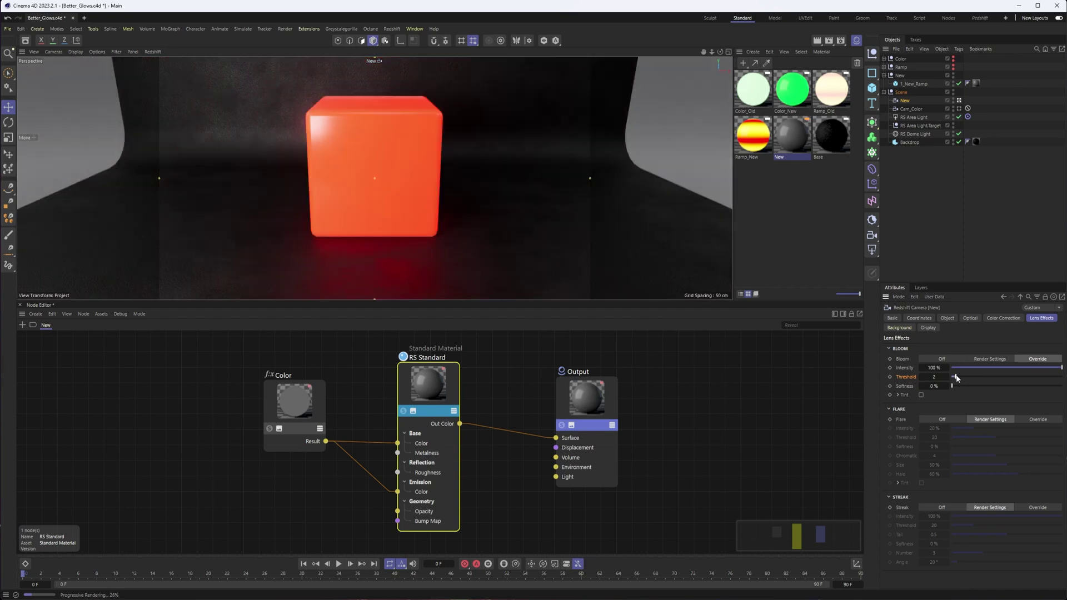
{"action": "left_click_drag", "start_coordinate": [956, 377], "coordinate": [964, 378]}
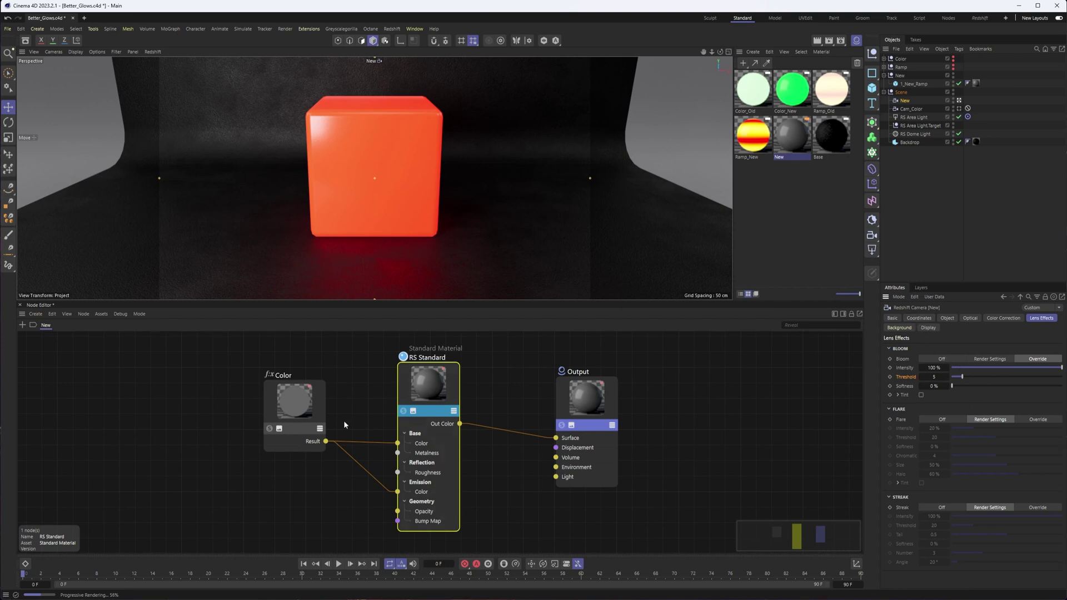
- Set the emission weight to 5 and search the node browser for 'color'
{"action": "left_click", "coordinate": [436, 389]}
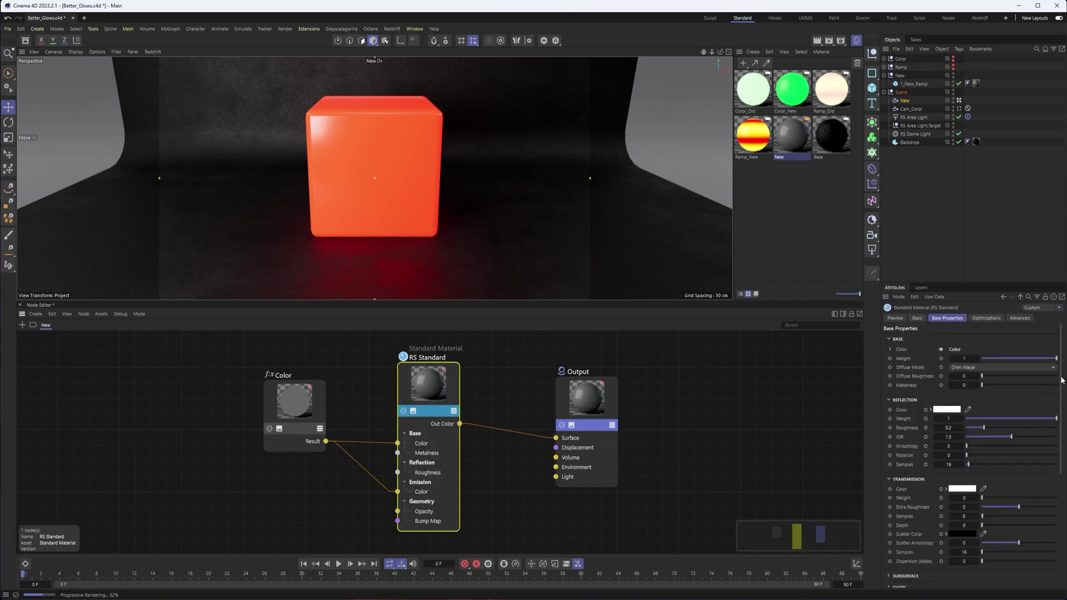
{"action": "scroll", "coordinate": [1055, 382], "scroll_direction": "down", "scroll_amount": 6}
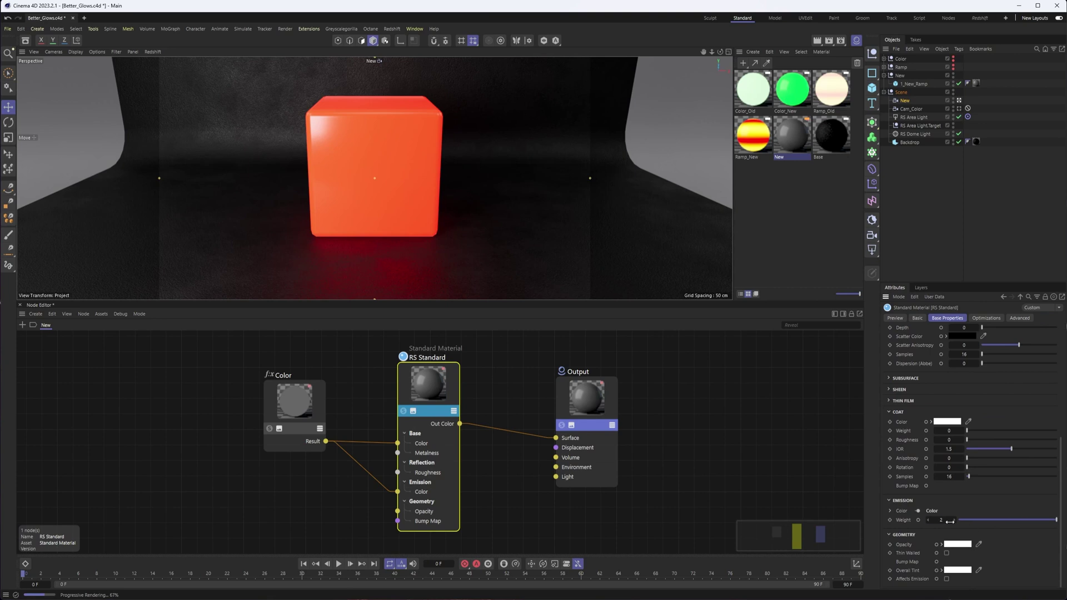
{"action": "left_click", "coordinate": [950, 521]}
{"action": "type", "text": "5"}
{"action": "key", "text": "Return"}
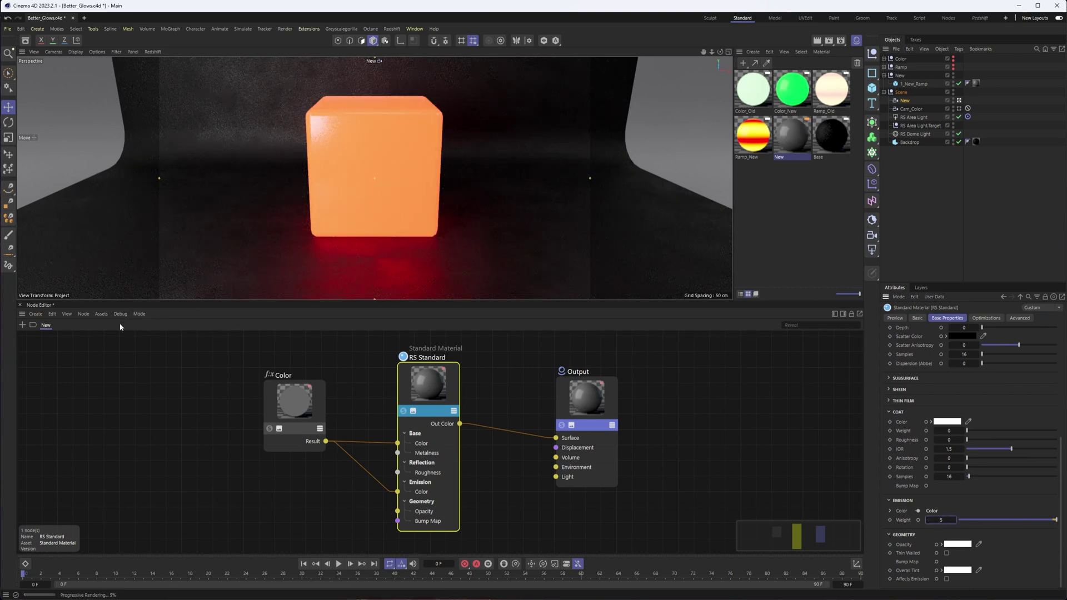
{"action": "left_click", "coordinate": [22, 325]}
{"action": "type", "text": "color"}
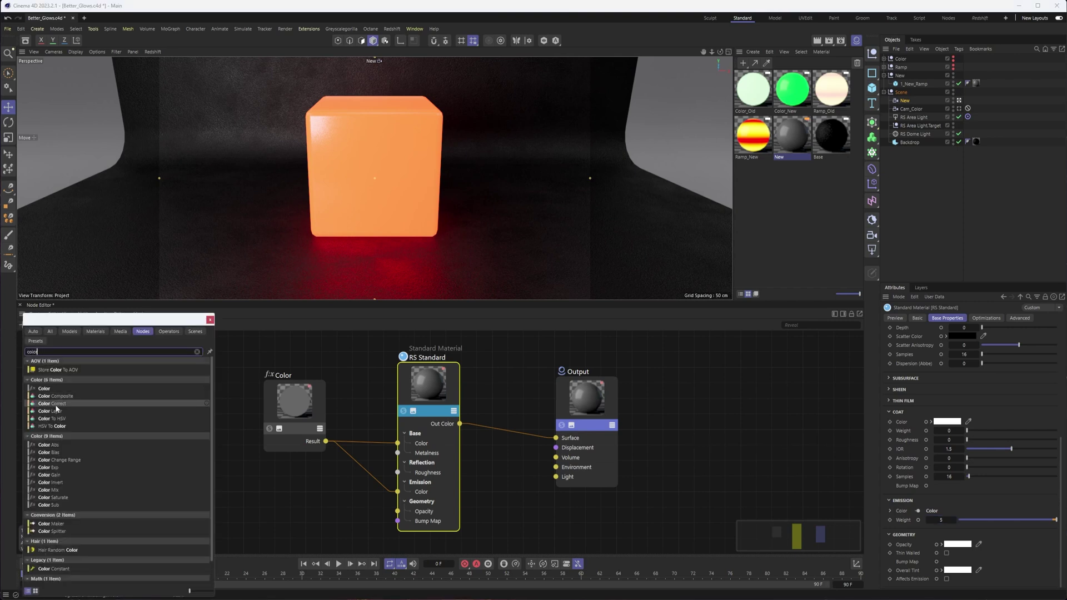
- Drop Color Correct onto the Color→Emission wire and wire its Out Color to Base Color
{"action": "left_click_drag", "start_coordinate": [56, 405], "coordinate": [365, 472]}
{"action": "left_click_drag", "start_coordinate": [285, 381], "coordinate": [211, 369]}
{"action": "left_click_drag", "start_coordinate": [364, 471], "coordinate": [300, 478]}
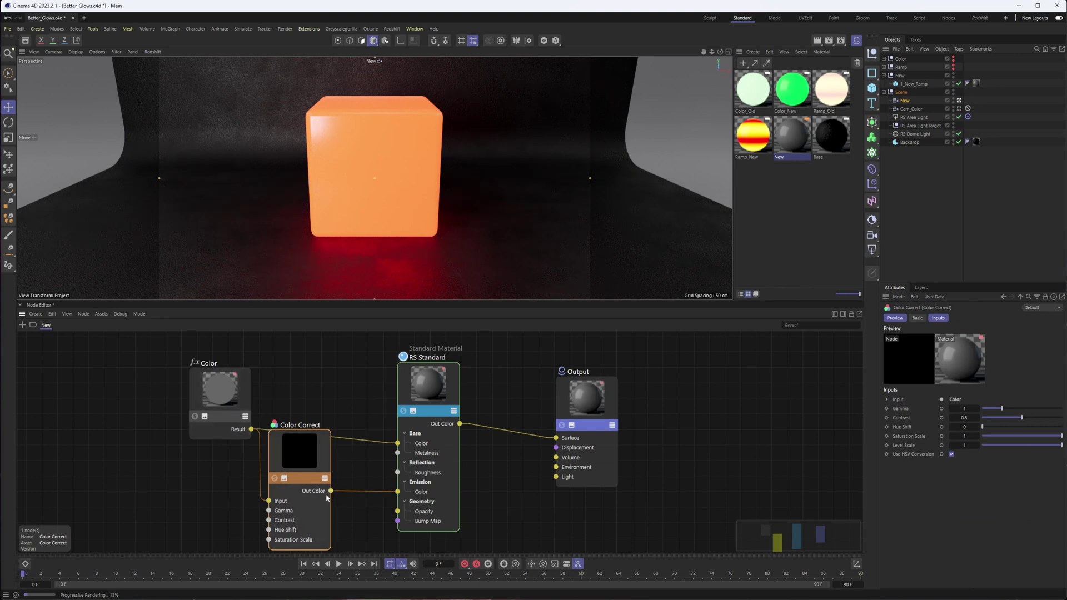
{"action": "left_click_drag", "start_coordinate": [331, 492], "coordinate": [398, 443]}
{"action": "left_click_drag", "start_coordinate": [325, 452], "coordinate": [301, 431]}
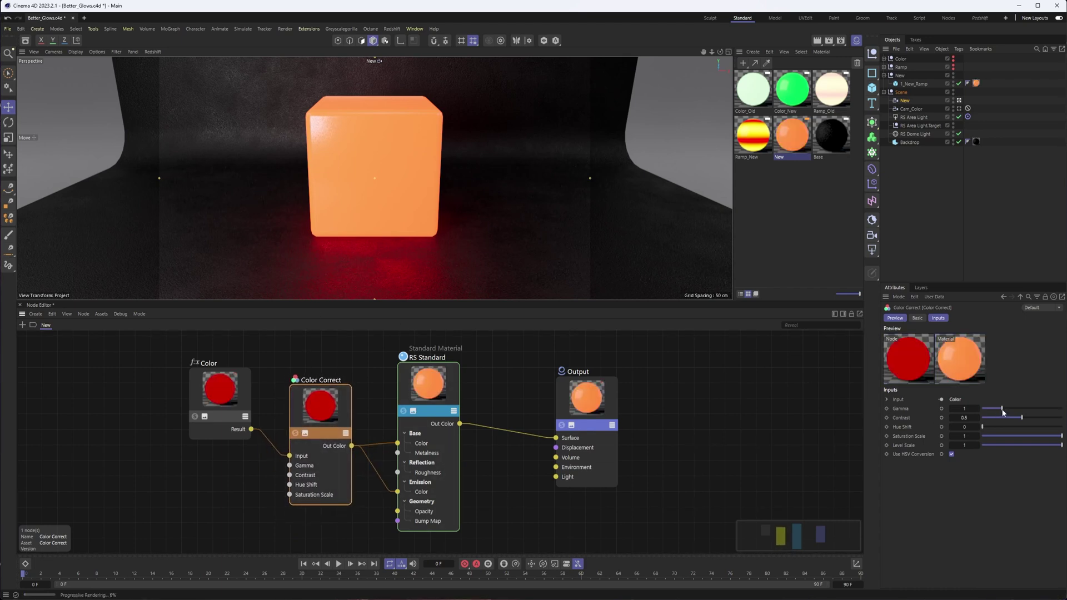
- Lower the Color Correct gamma slightly below 1
{"action": "left_click", "coordinate": [905, 101]}
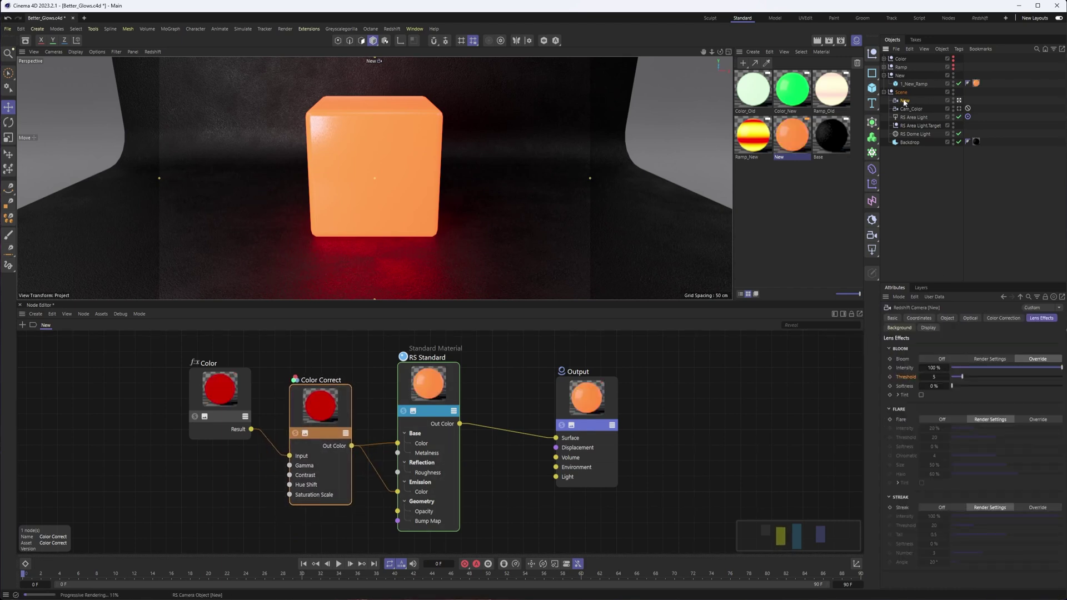
{"action": "left_click", "coordinate": [328, 418]}
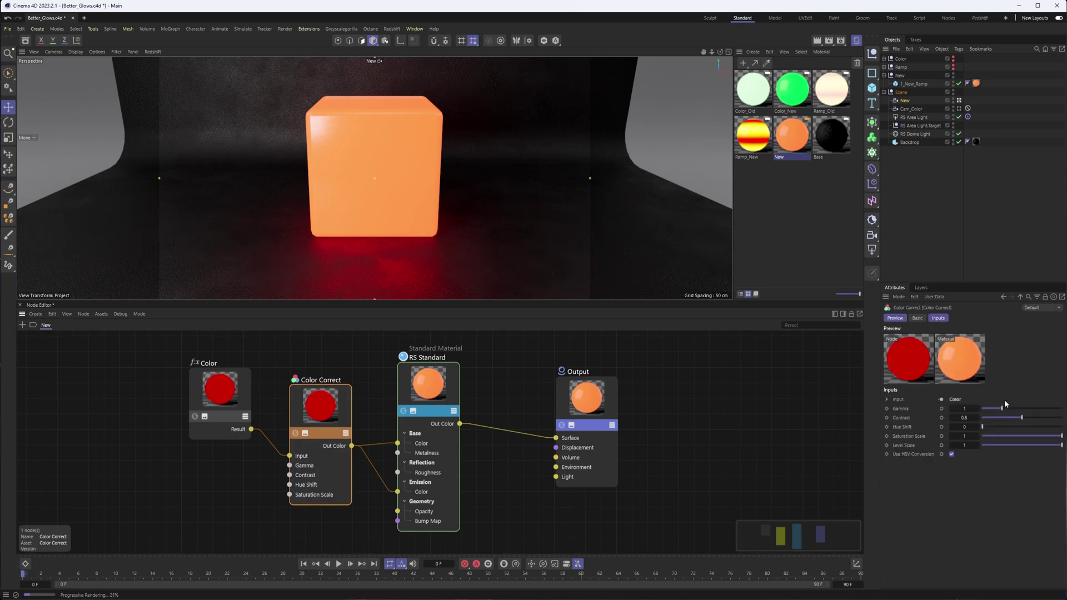
{"action": "left_click_drag", "start_coordinate": [1002, 409], "coordinate": [994, 410]}
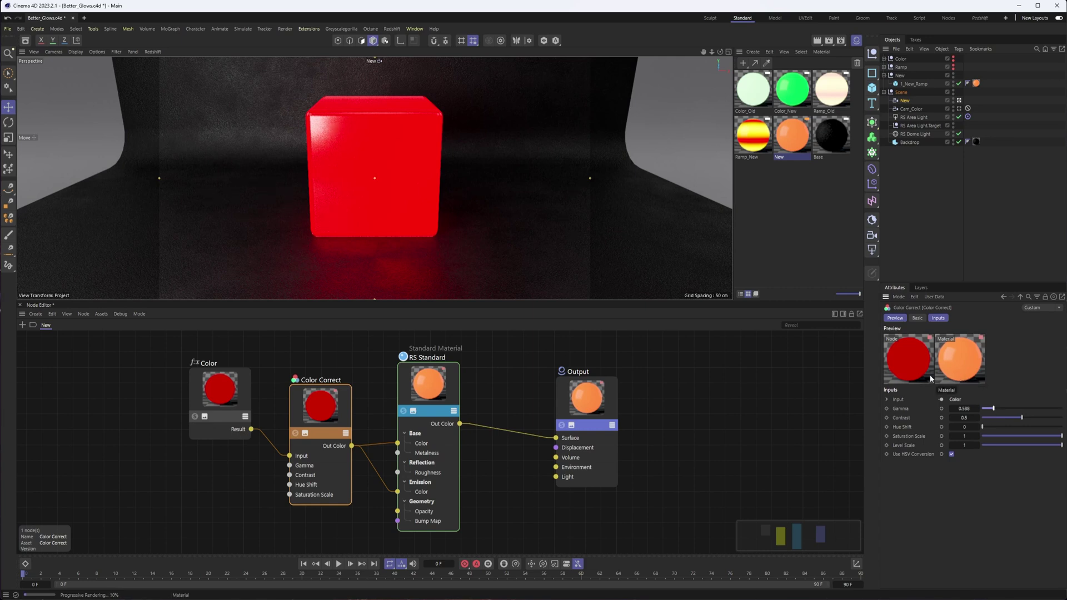
- Step the camera bloom threshold down from 4 to 1
{"action": "left_click", "coordinate": [907, 102]}
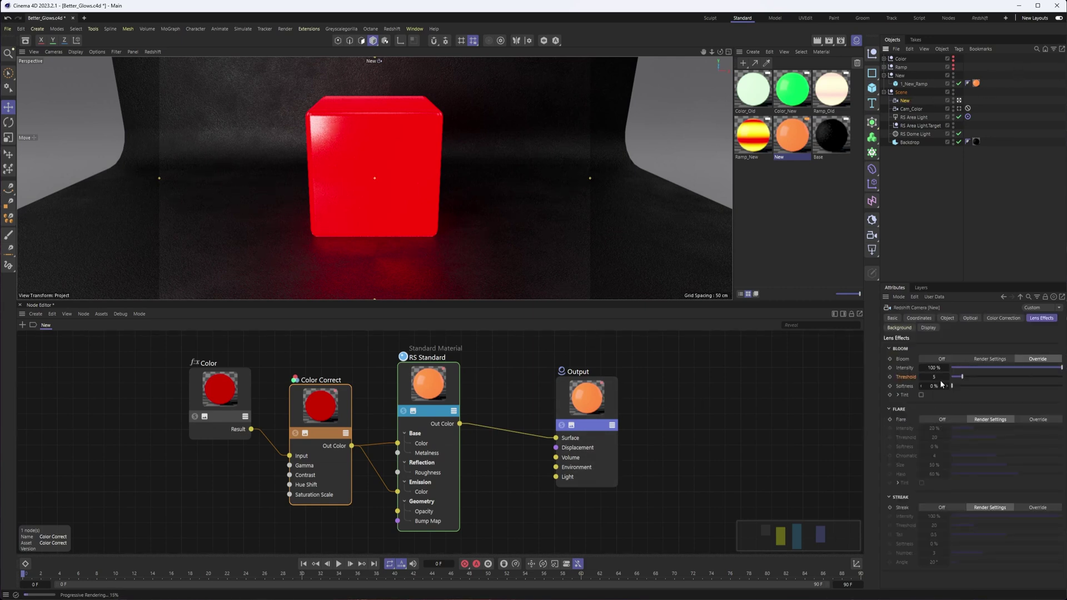
{"action": "left_click", "coordinate": [922, 377]}
{"action": "left_click", "coordinate": [922, 377]}
{"action": "left_click", "coordinate": [922, 377]}
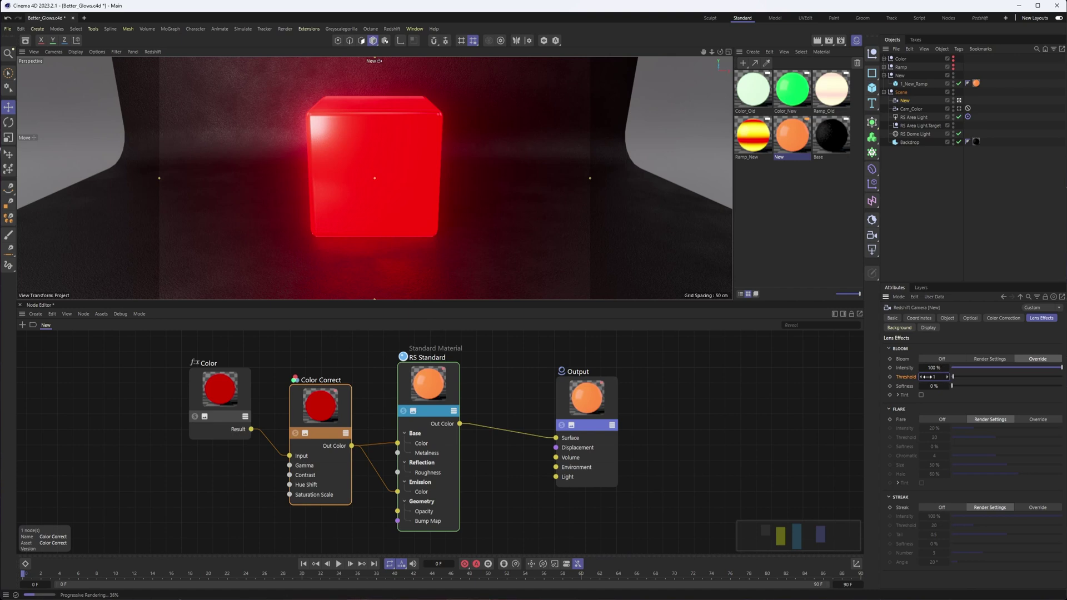
- Set the RS Standard emission weight to 8
{"action": "left_click", "coordinate": [429, 376]}
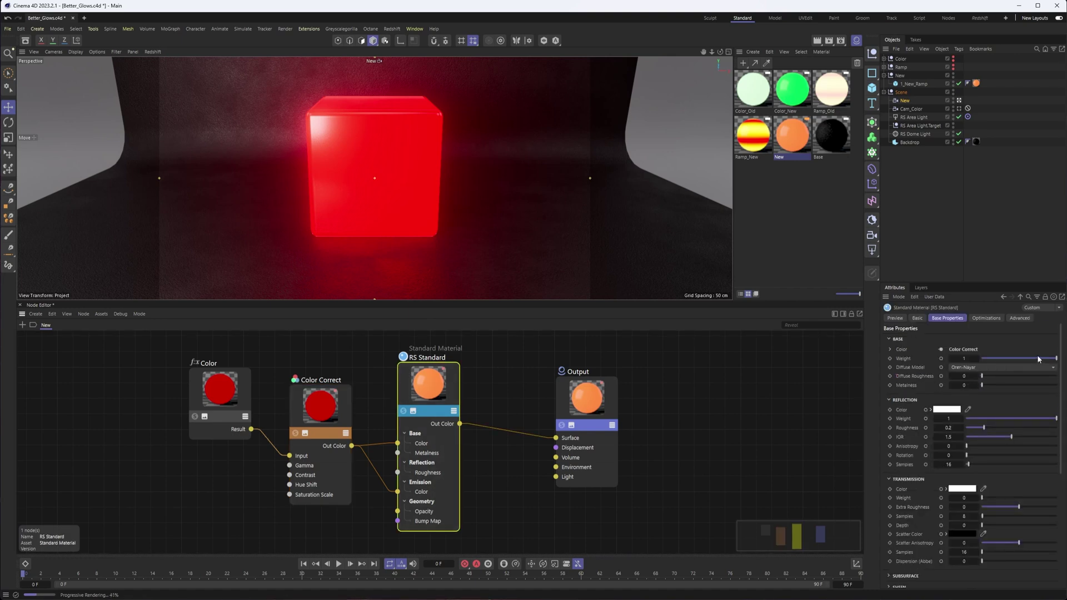
{"action": "scroll", "coordinate": [1042, 400], "scroll_direction": "down", "scroll_amount": 6}
{"action": "scroll", "coordinate": [1047, 440], "scroll_direction": "down", "scroll_amount": 1}
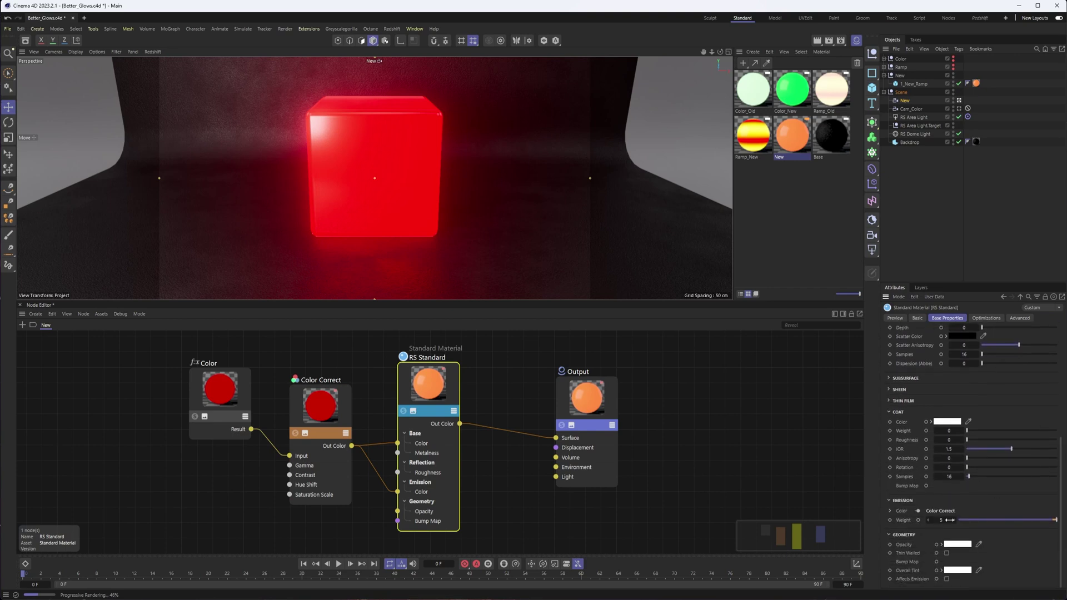
{"action": "double_click", "coordinate": [939, 520]}
{"action": "type", "text": "8"}
{"action": "key", "text": "Return"}
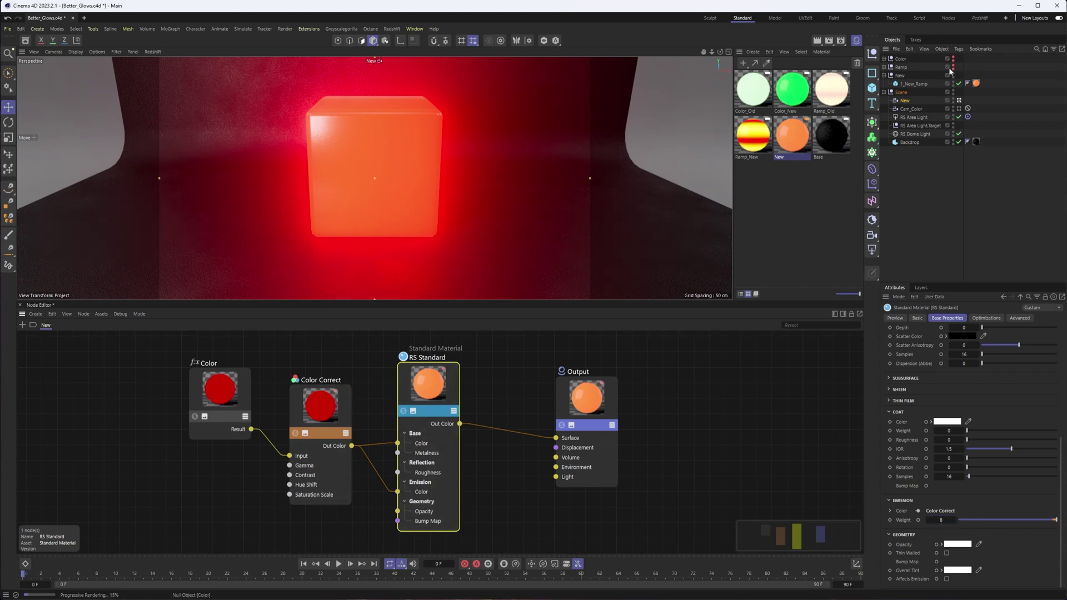
- Type a Color Correct gamma of 0.5, then step the camera bloom threshold to 2
{"action": "left_click", "coordinate": [320, 380]}
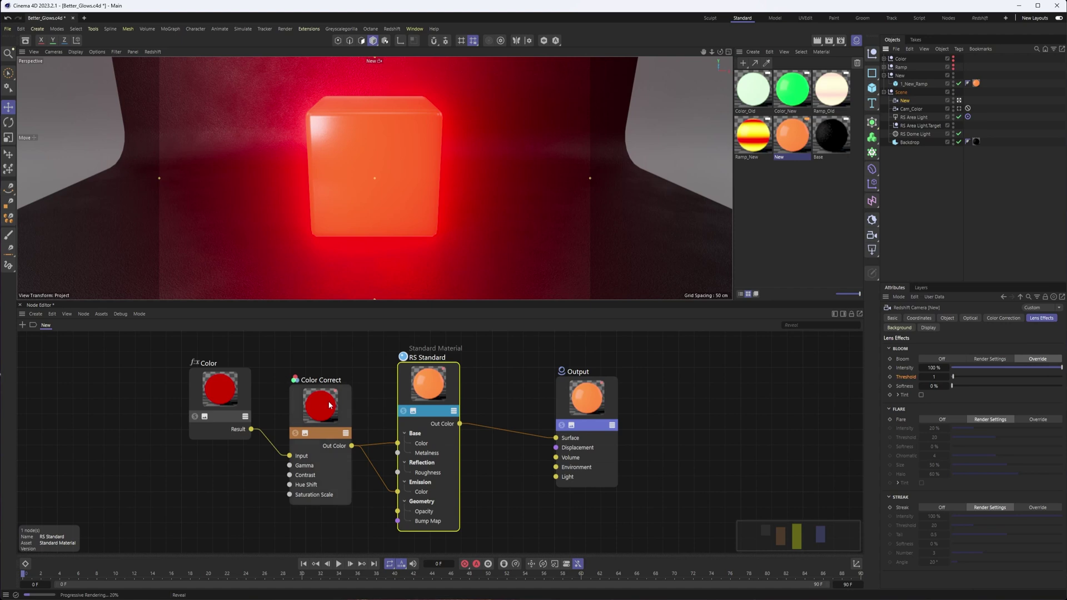
{"action": "left_click_drag", "start_coordinate": [1000, 410], "coordinate": [993, 410]}
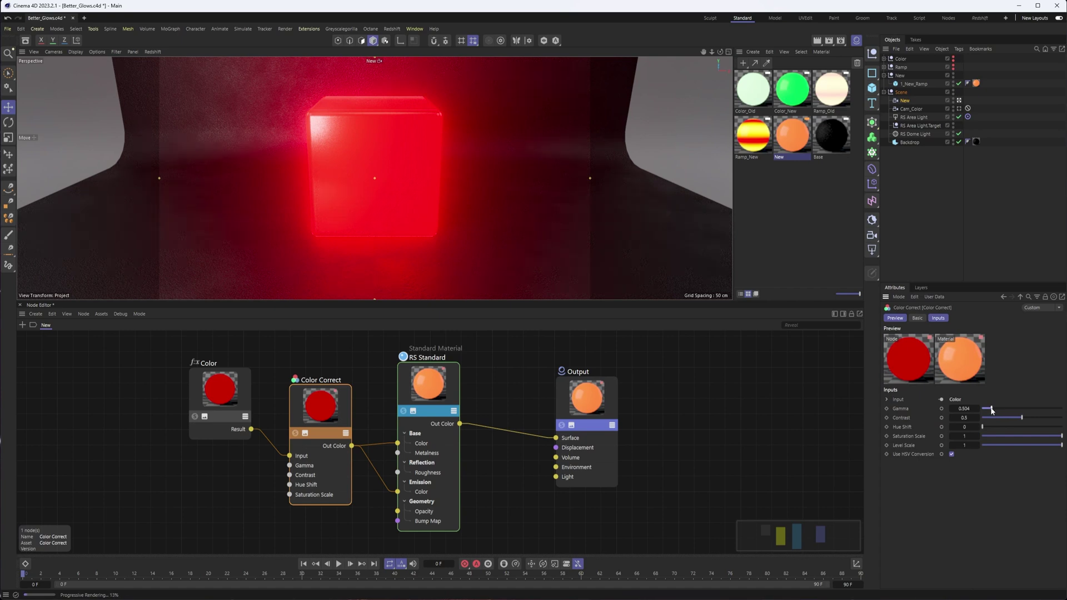
{"action": "double_click", "coordinate": [964, 409]}
{"action": "type", "text": "0.5"}
{"action": "key", "text": "Return"}
{"action": "left_click", "coordinate": [918, 101]}
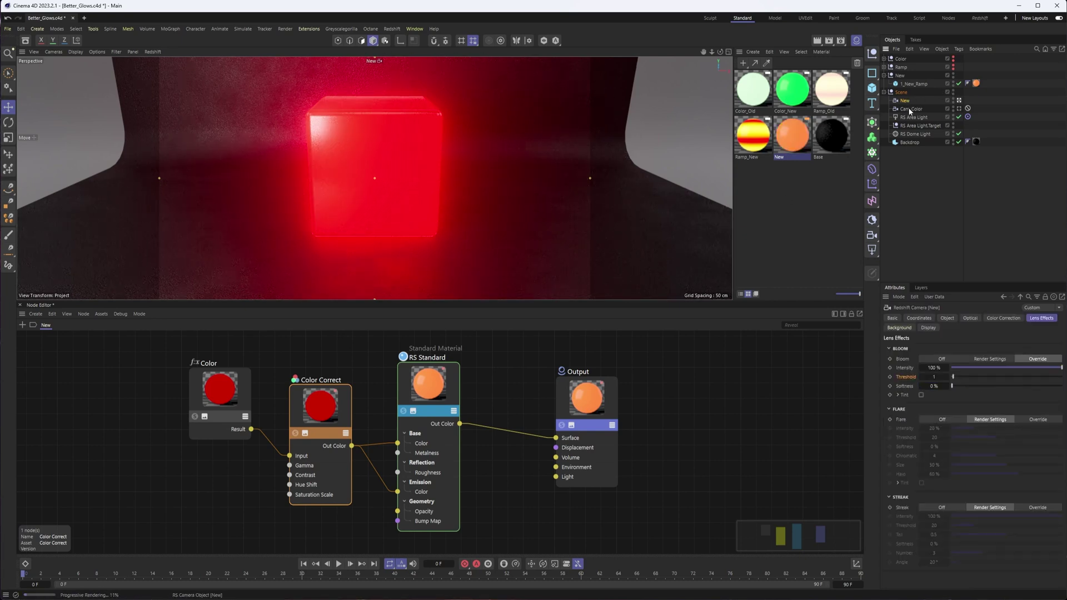
{"action": "left_click", "coordinate": [948, 377]}
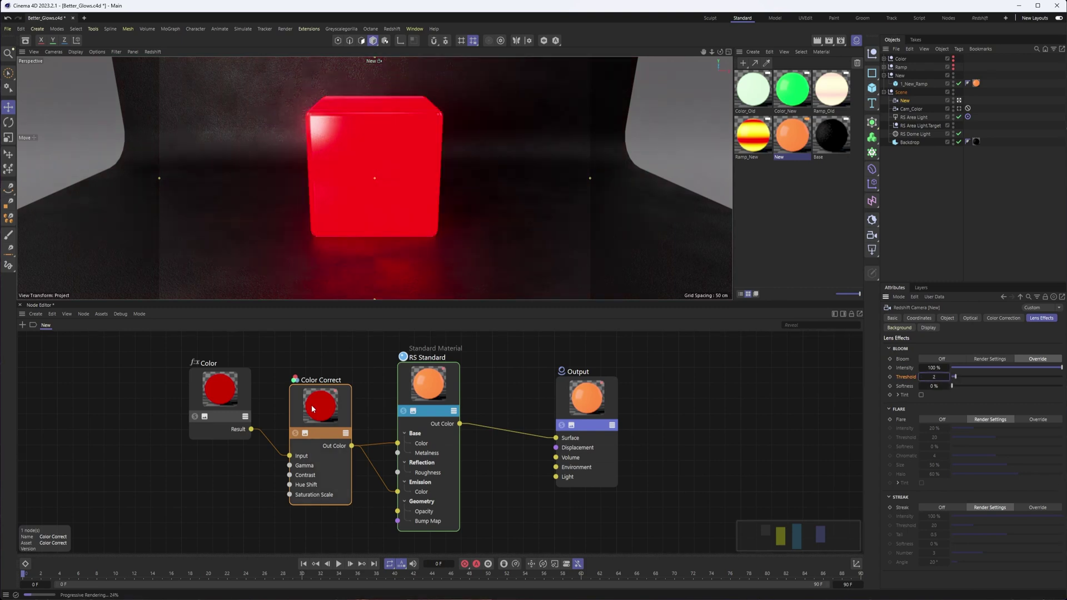
- Give the Color node 84% saturation and a 115° green hue
{"action": "left_click", "coordinate": [221, 396]}
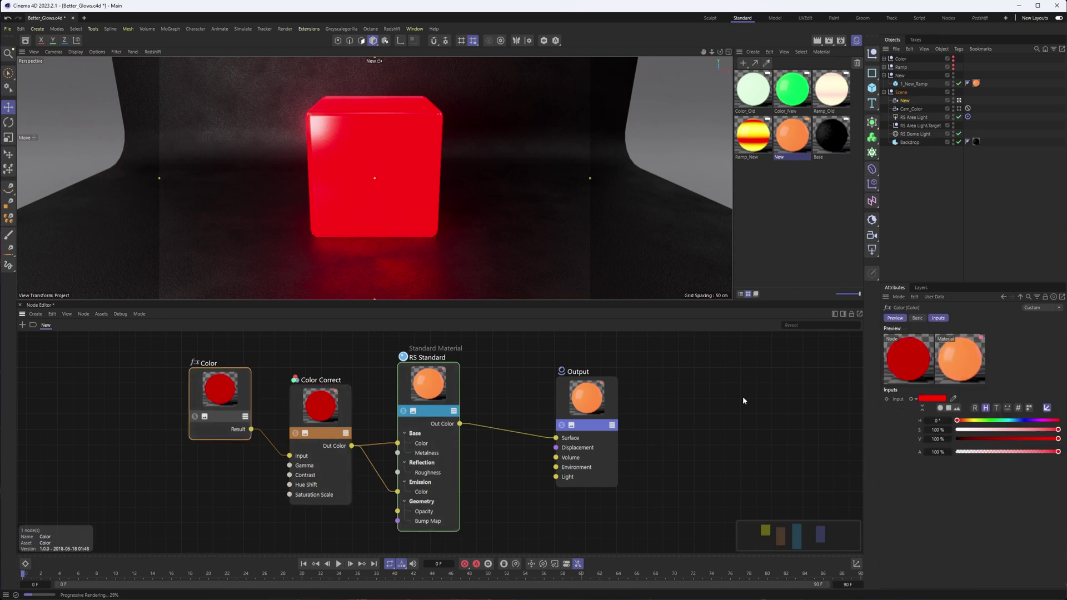
{"action": "left_click_drag", "start_coordinate": [1050, 430], "coordinate": [1043, 431]}
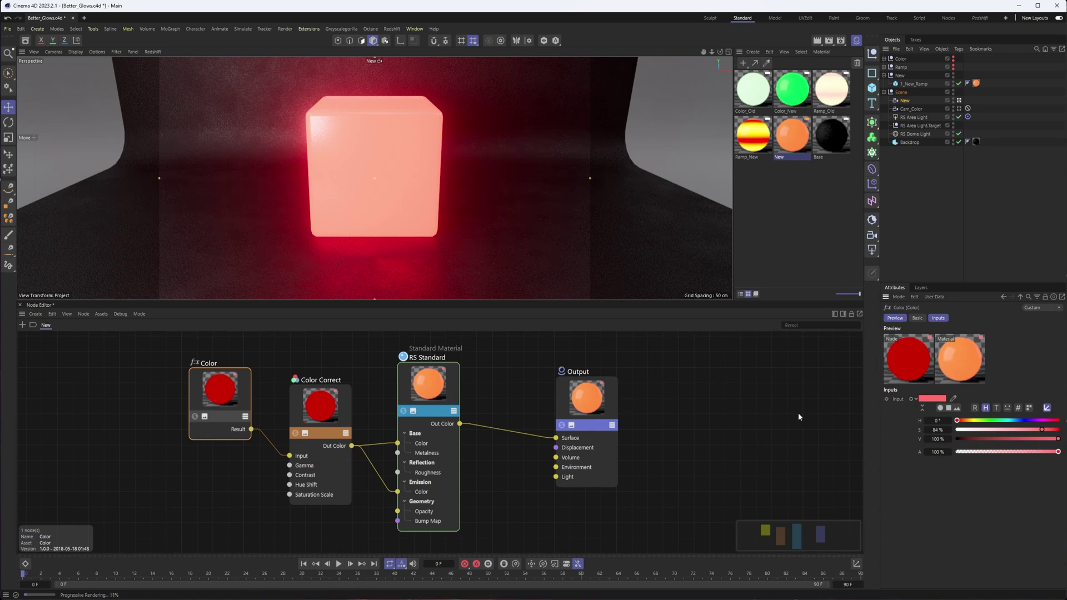
{"action": "left_click", "coordinate": [990, 421]}
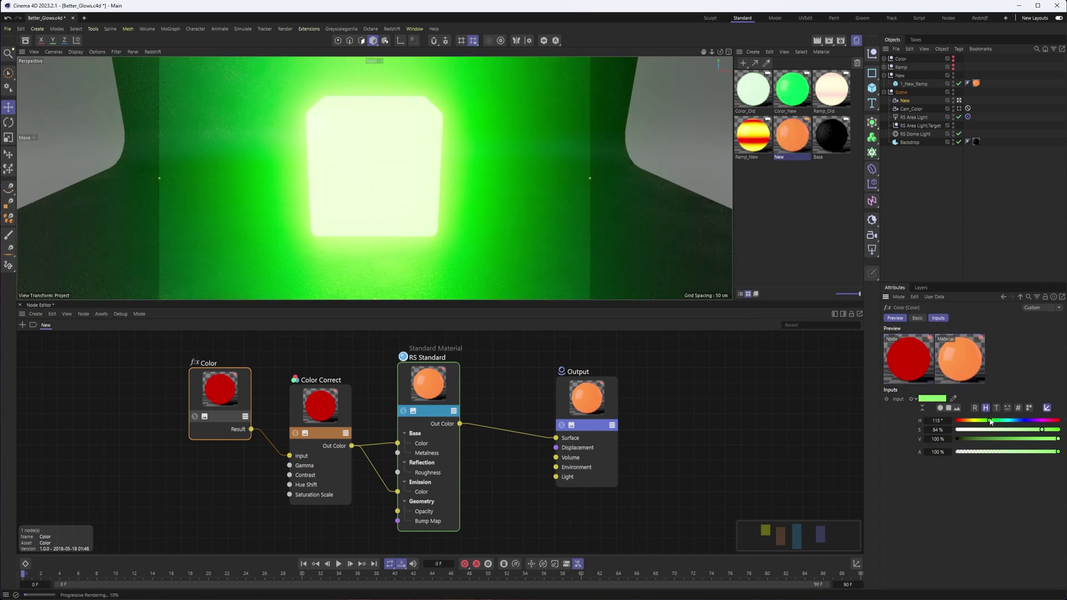
{"action": "left_click", "coordinate": [932, 264]}
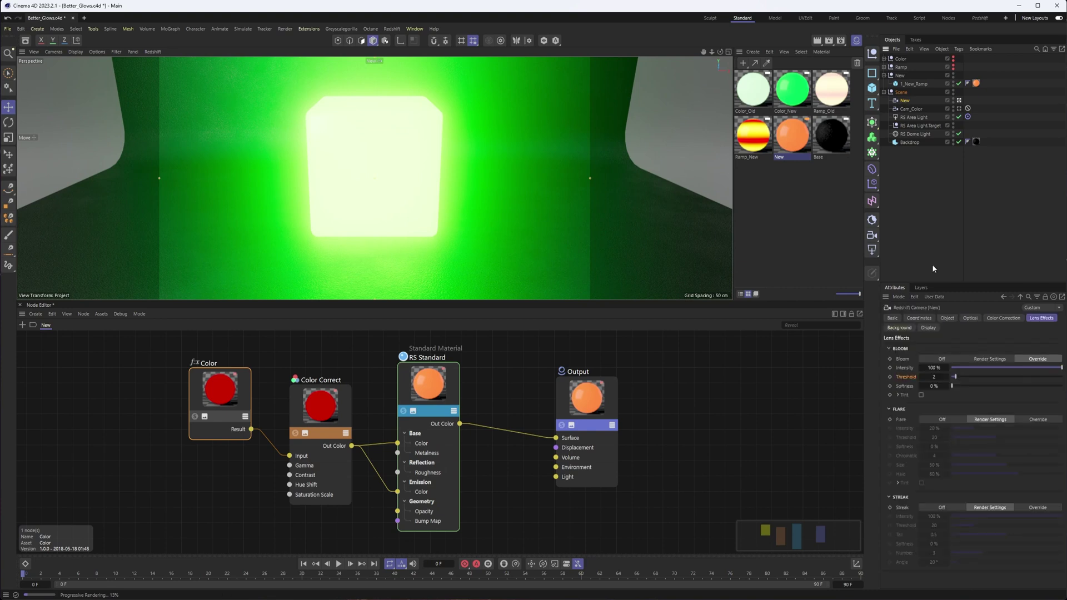
- Step the camera bloom threshold up several increments
{"action": "left_click", "coordinate": [948, 378]}
{"action": "left_click", "coordinate": [948, 378]}
{"action": "left_click", "coordinate": [949, 378]}
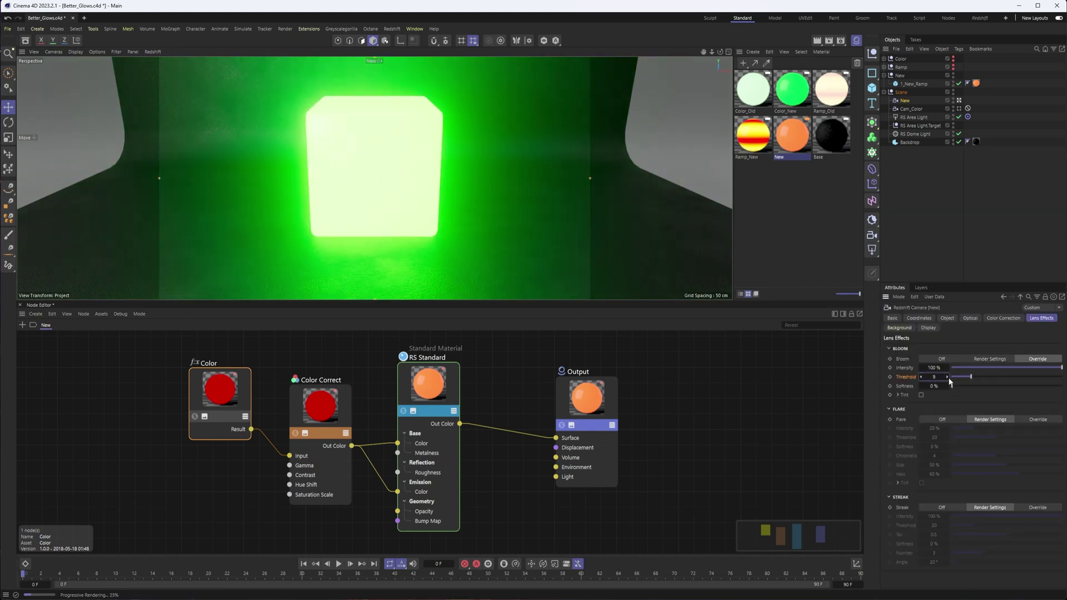
{"action": "left_click", "coordinate": [948, 378]}
{"action": "left_click", "coordinate": [949, 378]}
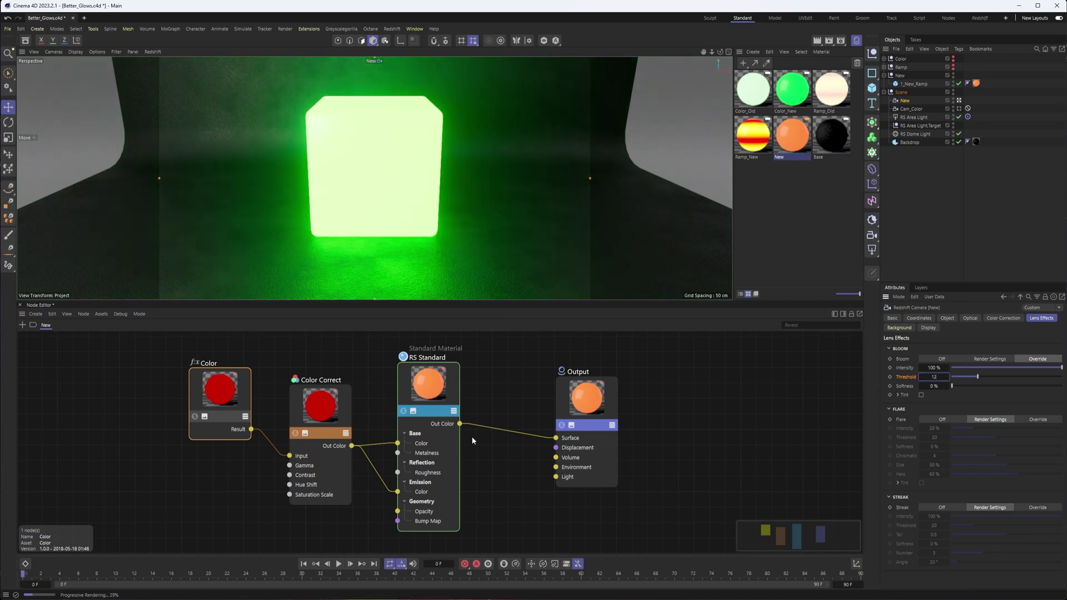
- Set the Color Correct gamma to 0.36
{"action": "left_click", "coordinate": [328, 411]}
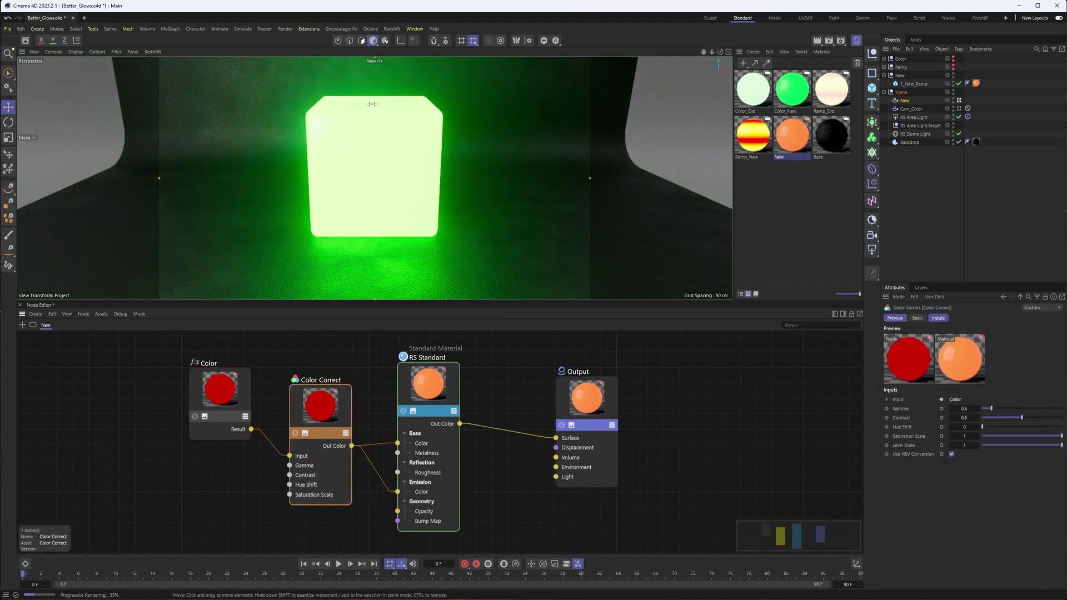
{"action": "left_click", "coordinate": [969, 409]}
{"action": "type", "text": "0.36"}
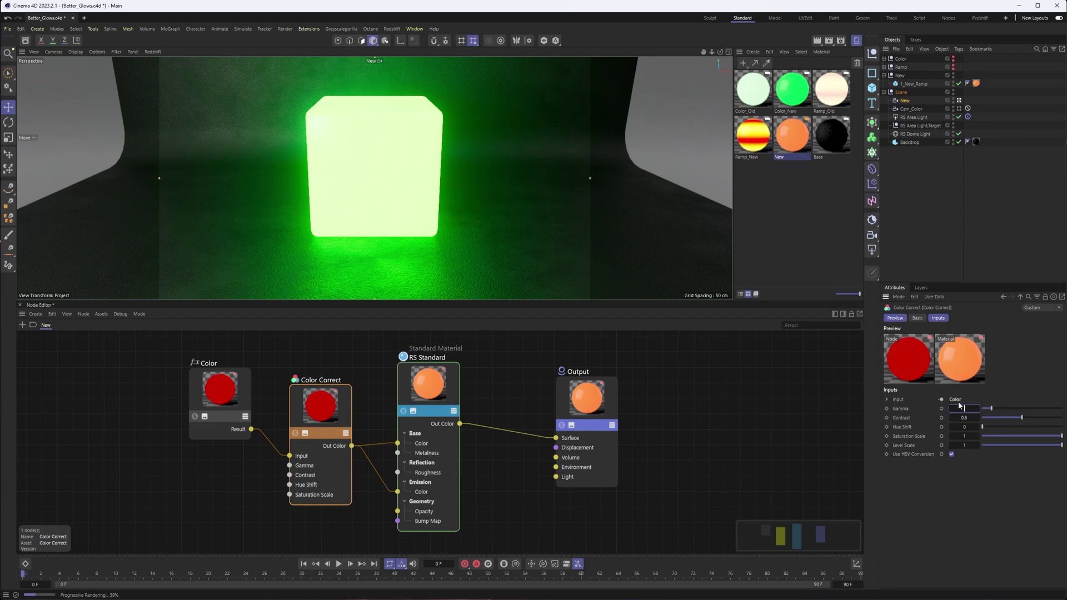
{"action": "key", "text": "Return"}
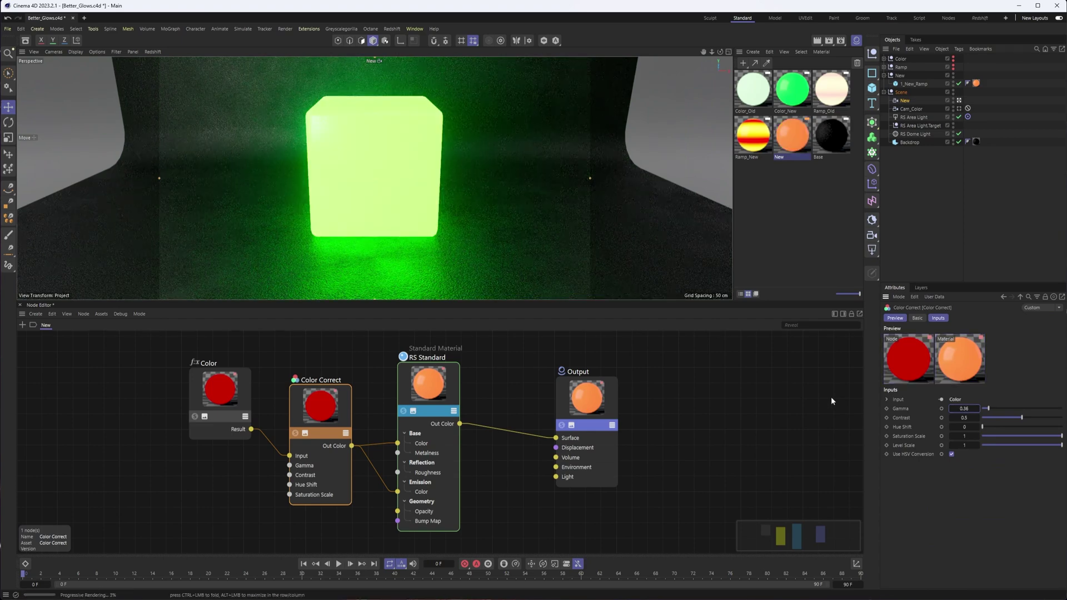
- Set the RS Standard emission weight to 5
{"action": "left_click", "coordinate": [440, 388]}
{"action": "scroll", "coordinate": [1062, 365], "scroll_direction": "down", "scroll_amount": 6}
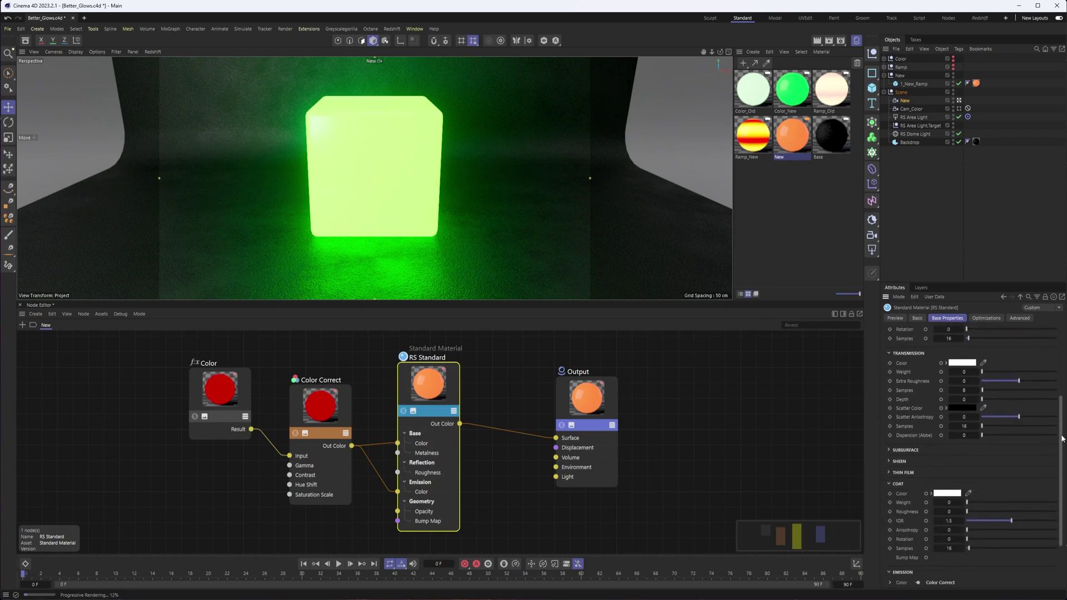
{"action": "left_click", "coordinate": [936, 540]}
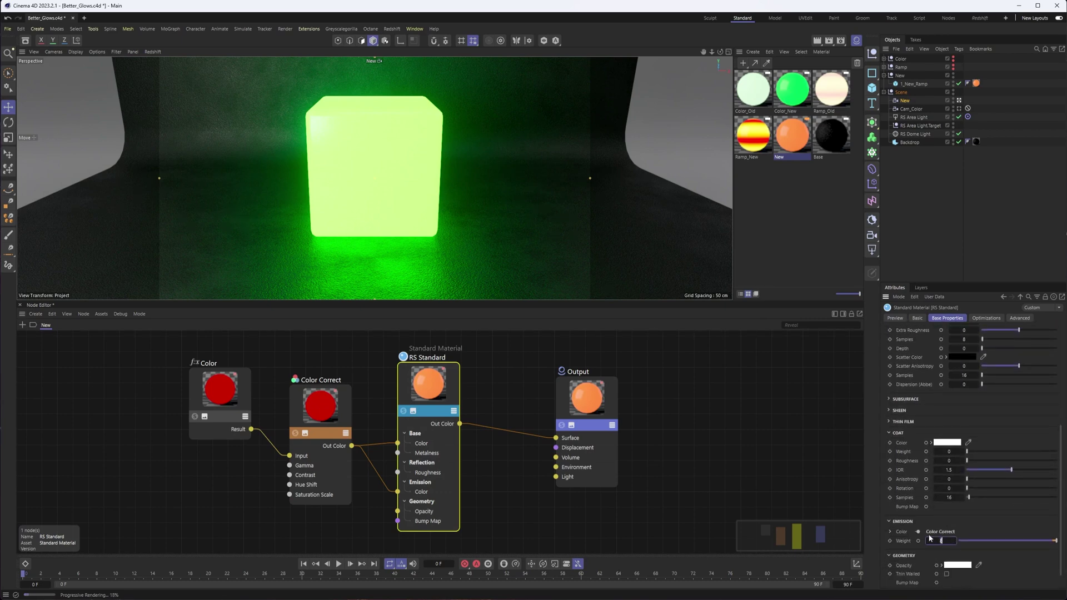
{"action": "type", "text": "5"}
{"action": "key", "text": "Return"}
- Set the camera bloom threshold to 7
{"action": "left_click", "coordinate": [905, 100]}
{"action": "left_click", "coordinate": [926, 376]}
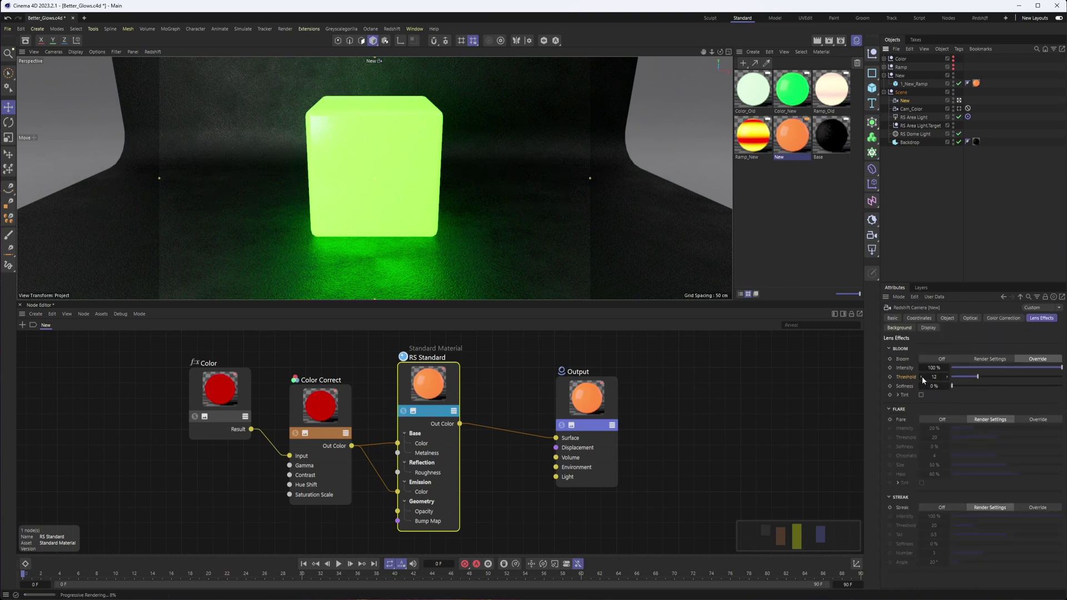
{"action": "type", "text": "7"}
{"action": "key", "text": "Return"}
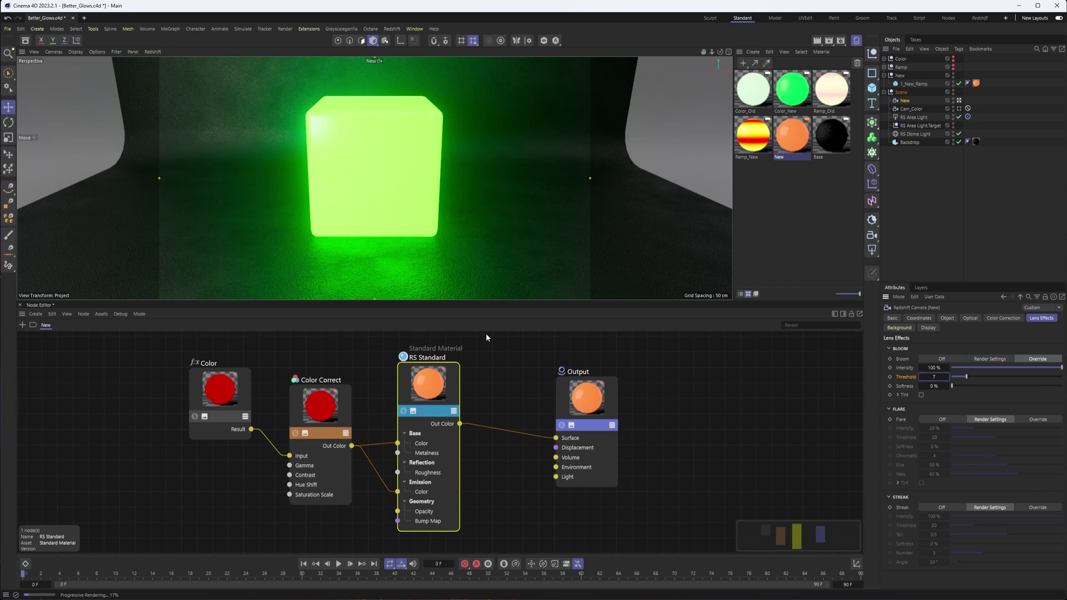
{"action": "left_click", "coordinate": [221, 396]}
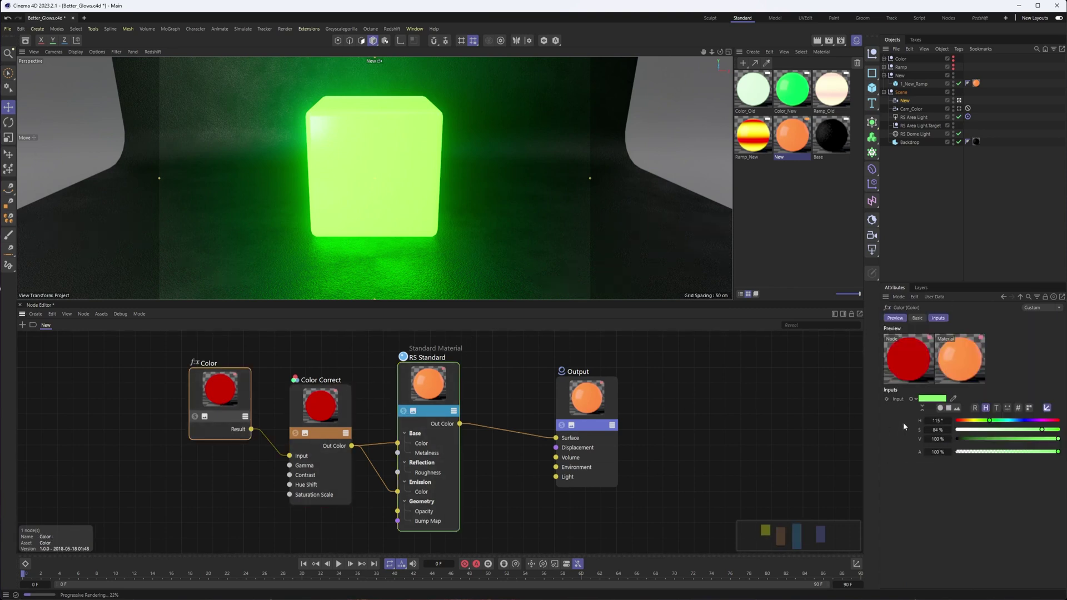
- Raise the Color node to 100% saturation and sweep its hue from 89° to 179°
{"action": "left_click_drag", "start_coordinate": [1045, 431], "coordinate": [1059, 430]}
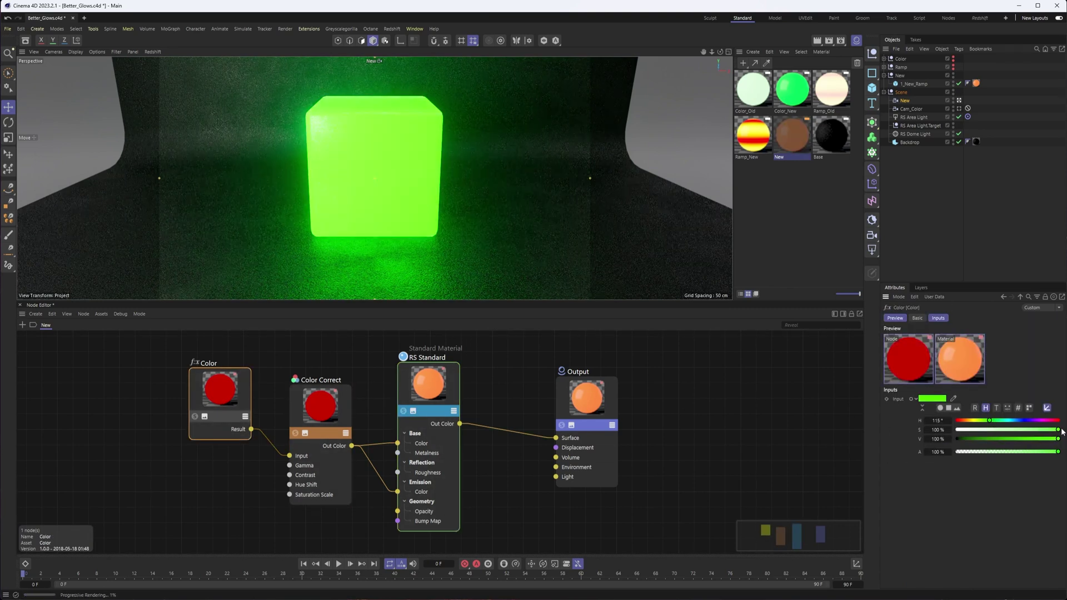
{"action": "left_click_drag", "start_coordinate": [983, 421], "coordinate": [977, 421]}
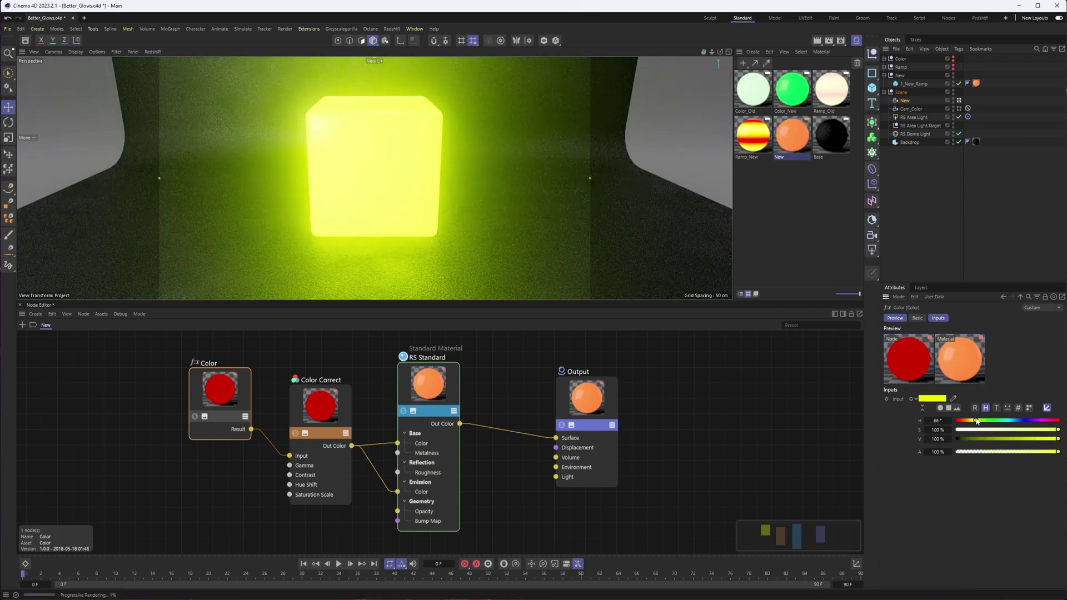
{"action": "mouse_move", "coordinate": [978, 421]}
{"action": "left_mouse_down"}
{"action": "mouse_move", "coordinate": [1059, 425]}
{"action": "mouse_move", "coordinate": [957, 423]}
{"action": "left_mouse_up"}
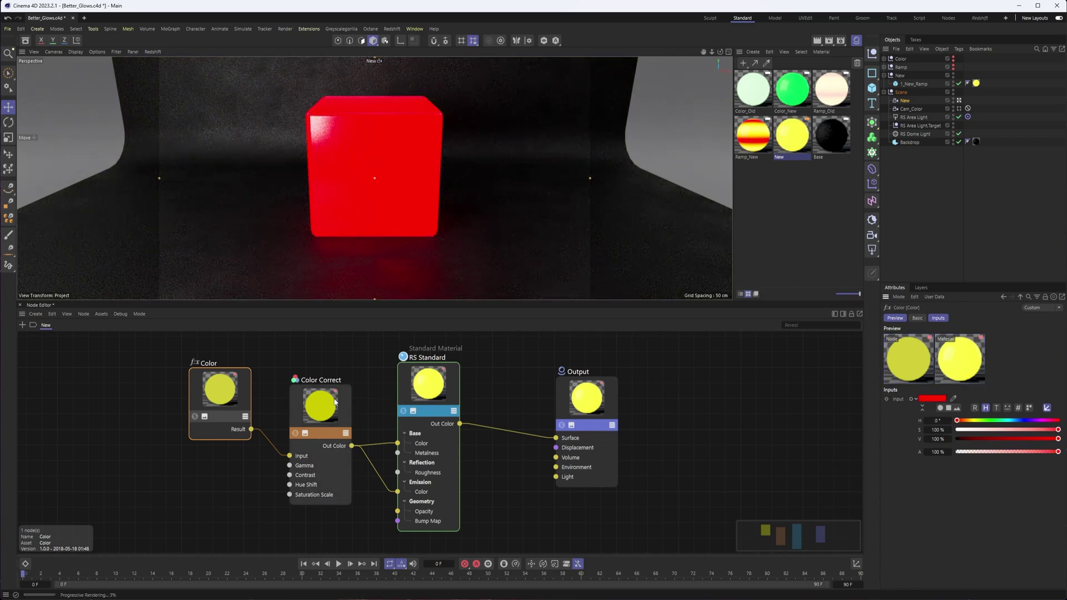
{"action": "left_click", "coordinate": [334, 401]}
- Edit the Color Correct gamma value, entering .4 and then adjusting it again
{"action": "left_click", "coordinate": [967, 409]}
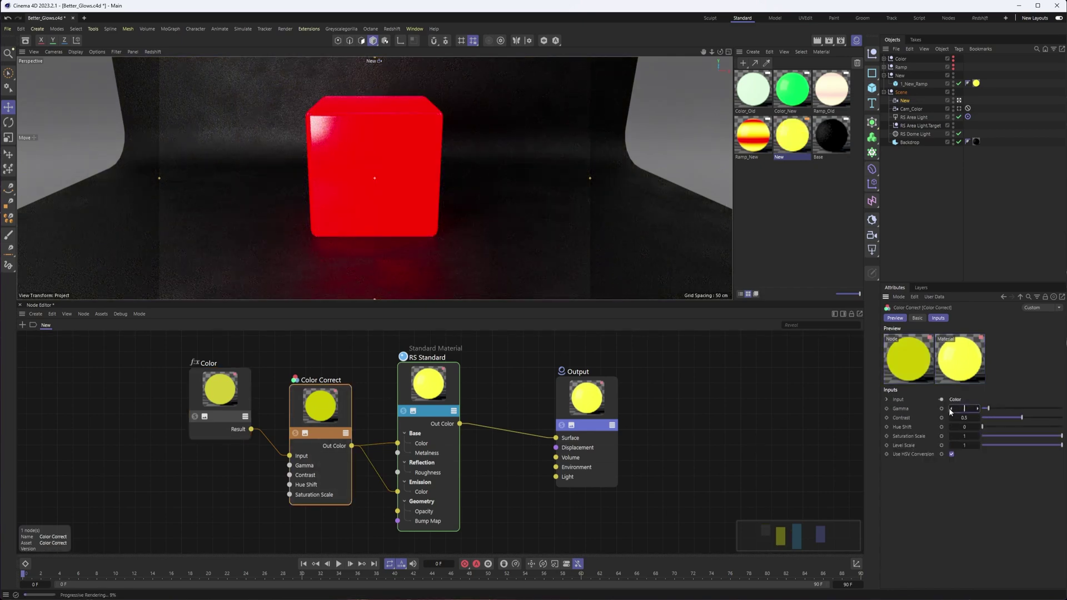
{"action": "type", "text": ".4"}
{"action": "double_click", "coordinate": [960, 409]}
{"action": "key", "text": "BackSpace"}
- Try RS Standard emission weights of 8 and 20, then set 15
{"action": "left_click", "coordinate": [429, 383]}
{"action": "scroll", "coordinate": [1001, 422], "scroll_direction": "down", "scroll_amount": 5}
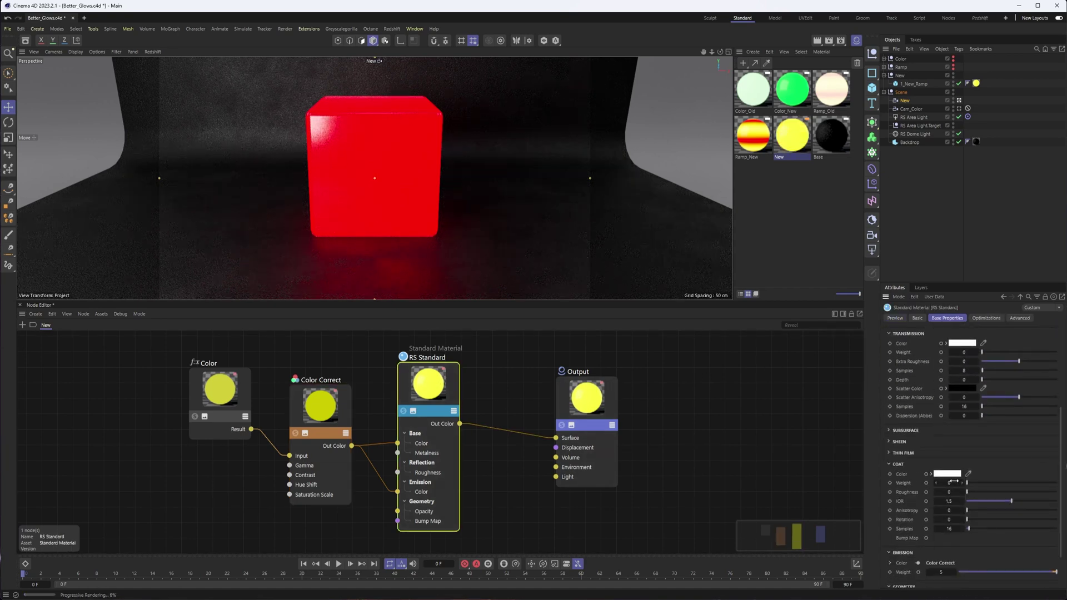
{"action": "left_click", "coordinate": [936, 573]}
{"action": "type", "text": "8"}
{"action": "key", "text": "Return"}
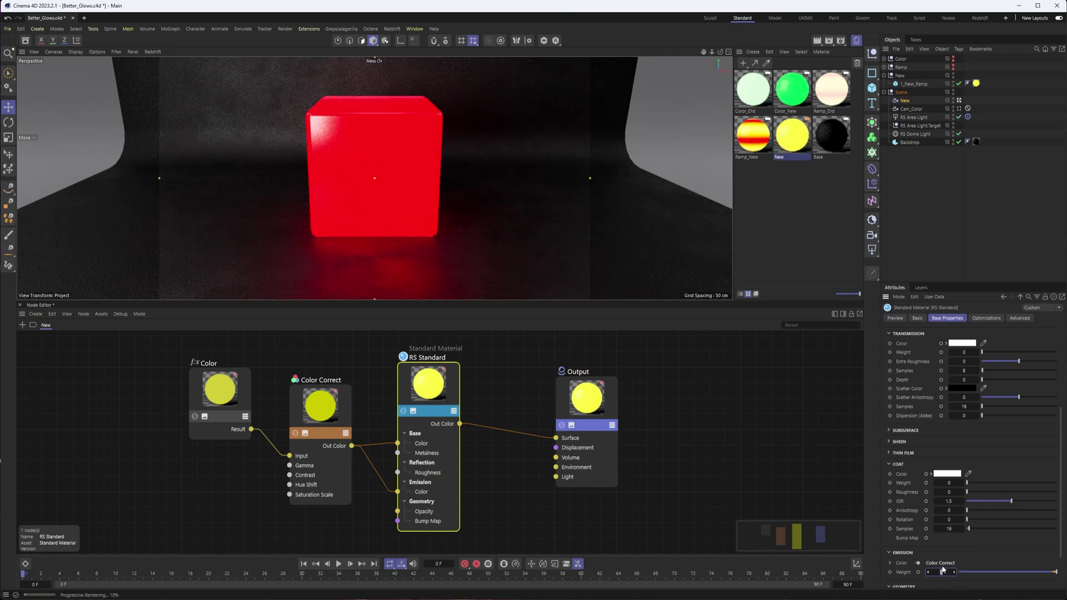
{"action": "key", "text": "Return"}
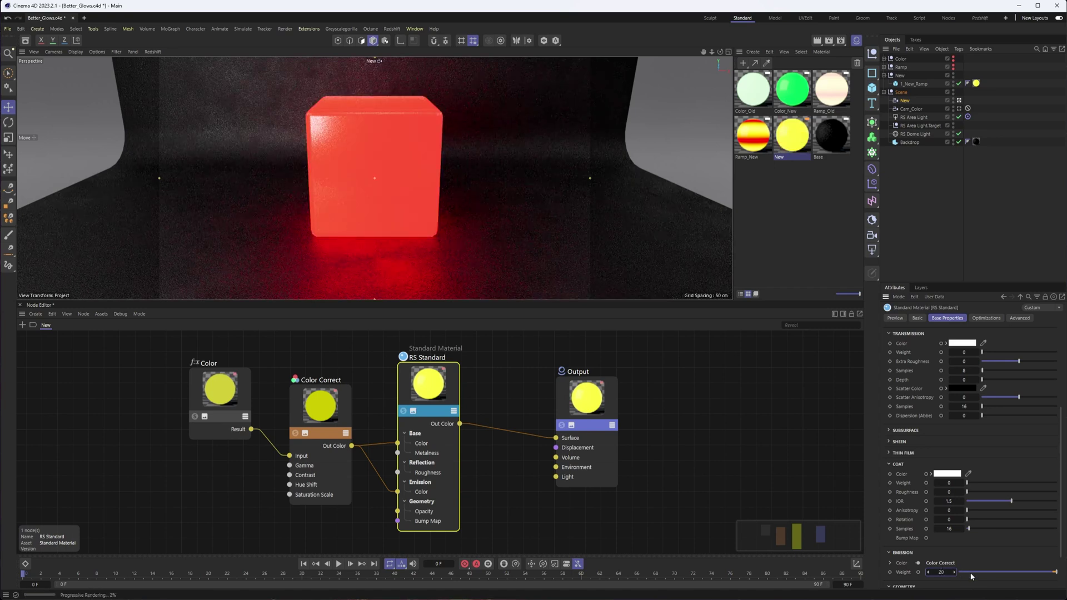
{"action": "type", "text": "15"}
{"action": "key", "text": "Return"}
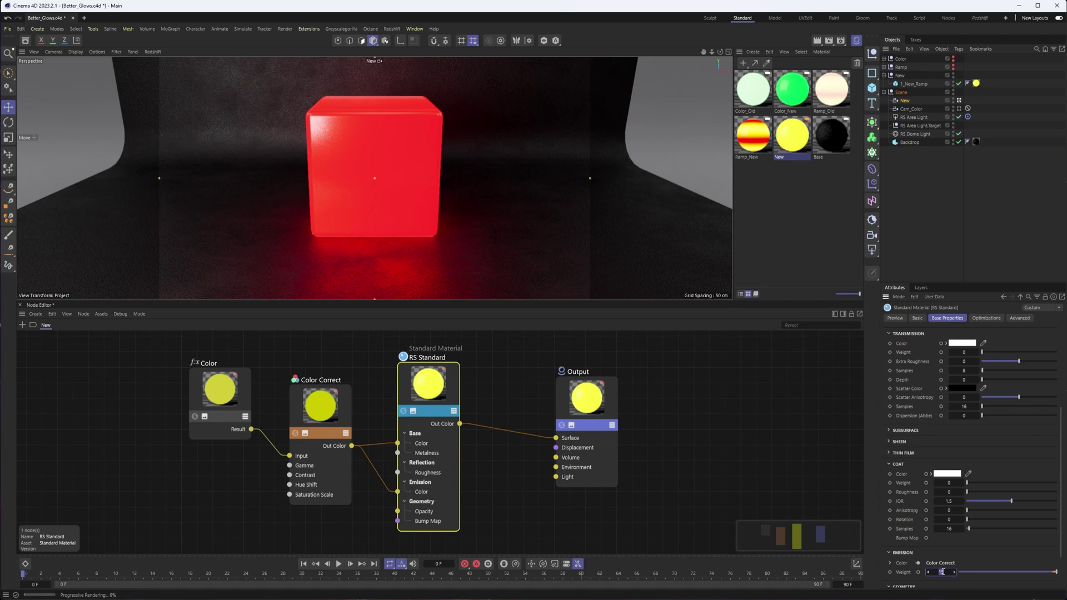
{"action": "left_click", "coordinate": [904, 101]}
- Lower the camera bloom threshold to 2 and set the Color Correct gamma to 0.35
{"action": "left_click_drag", "start_coordinate": [939, 377], "coordinate": [919, 380]}
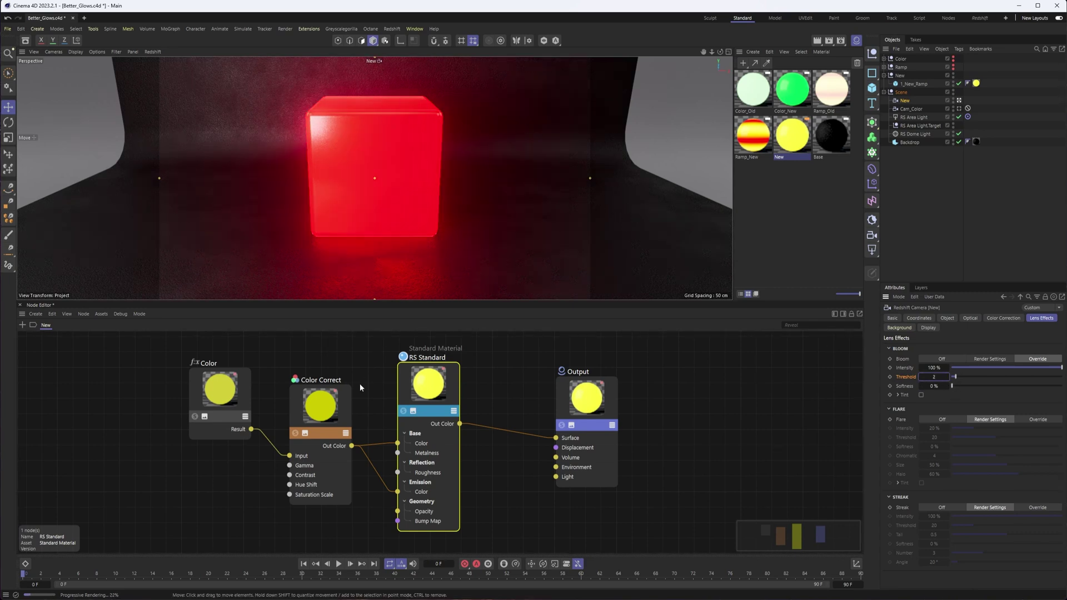
{"action": "left_click", "coordinate": [338, 399]}
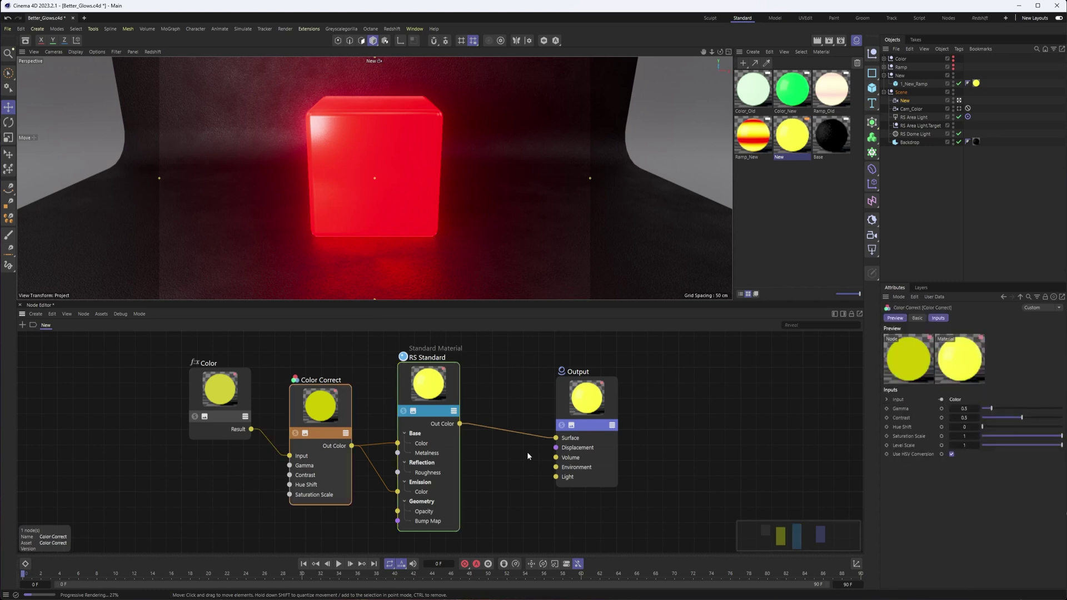
{"action": "key", "text": "BackSpace"}
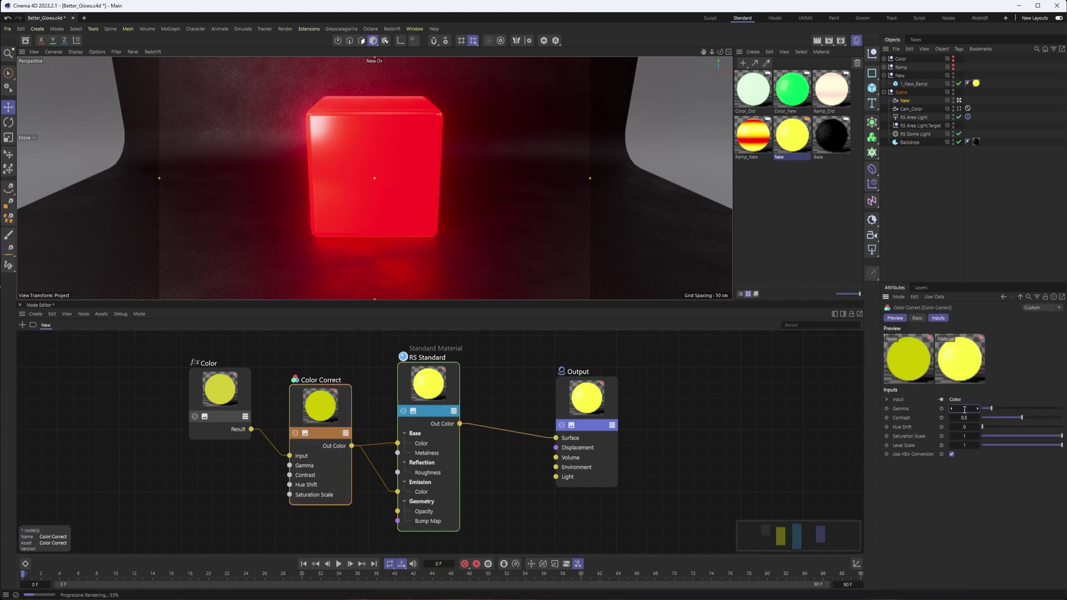
{"action": "type", "text": "0.35"}
{"action": "key", "text": "Return"}
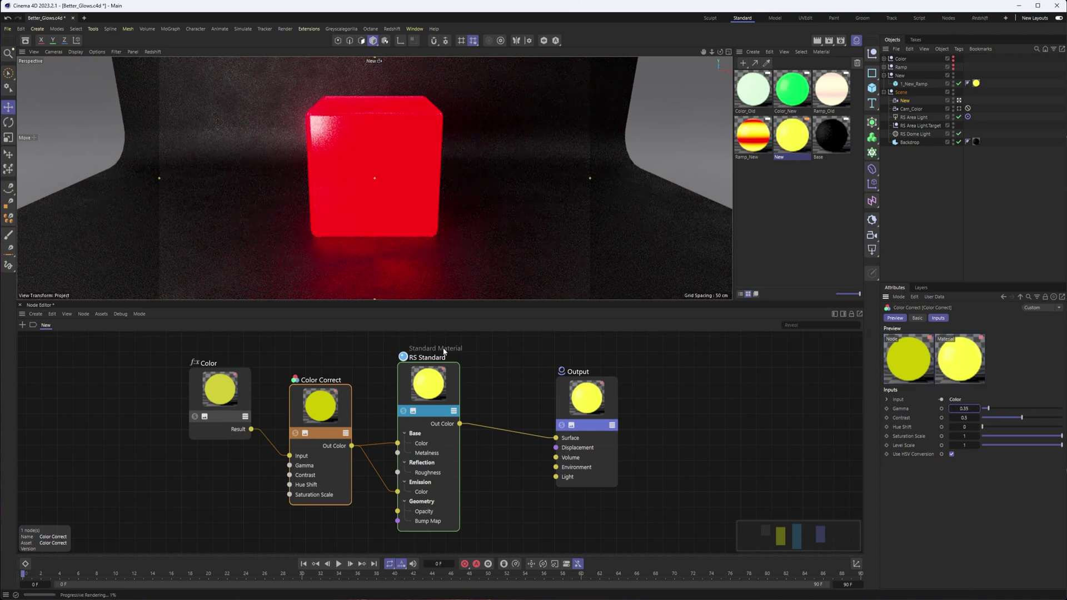
- Set the RS Standard emission weight to 19, then raise it to 20
{"action": "left_click", "coordinate": [237, 395]}
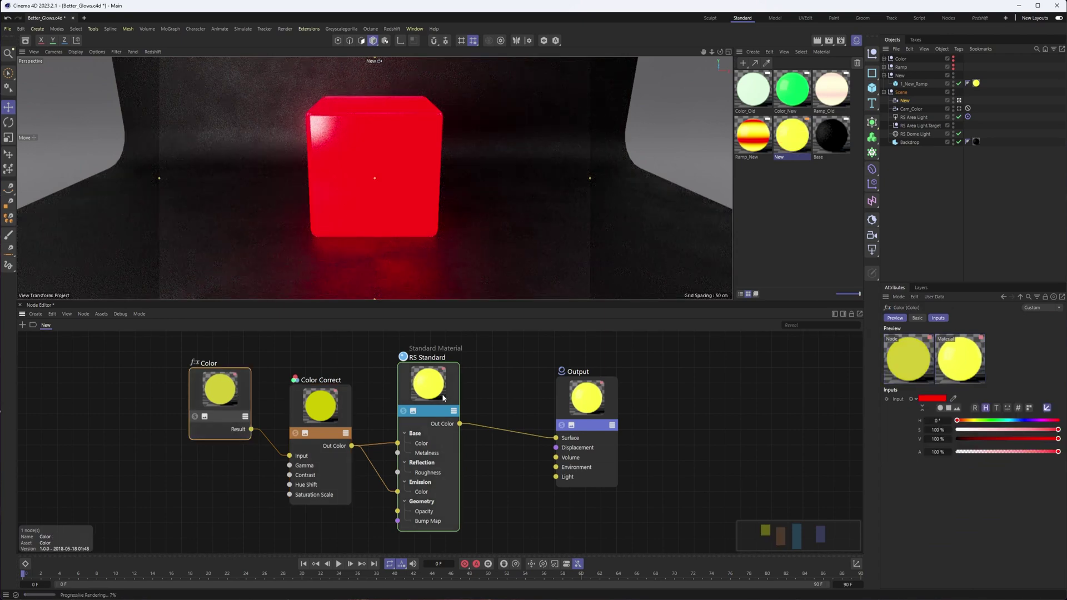
{"action": "left_click", "coordinate": [428, 387]}
{"action": "scroll", "coordinate": [1064, 455], "scroll_direction": "down", "scroll_amount": 5}
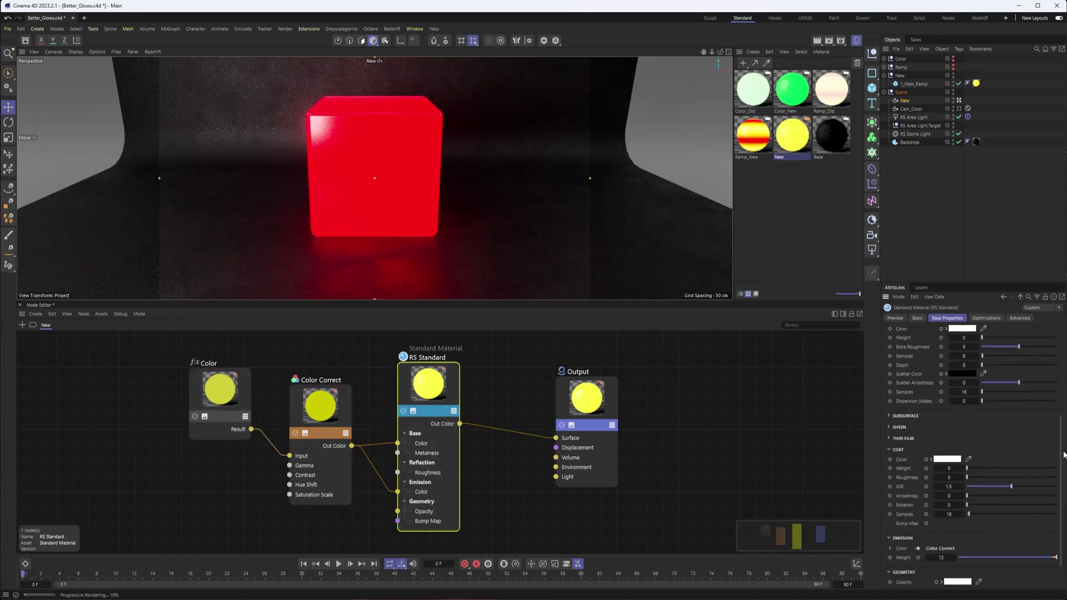
{"action": "left_click", "coordinate": [943, 557]}
{"action": "type", "text": "19"}
{"action": "key", "text": "Return"}
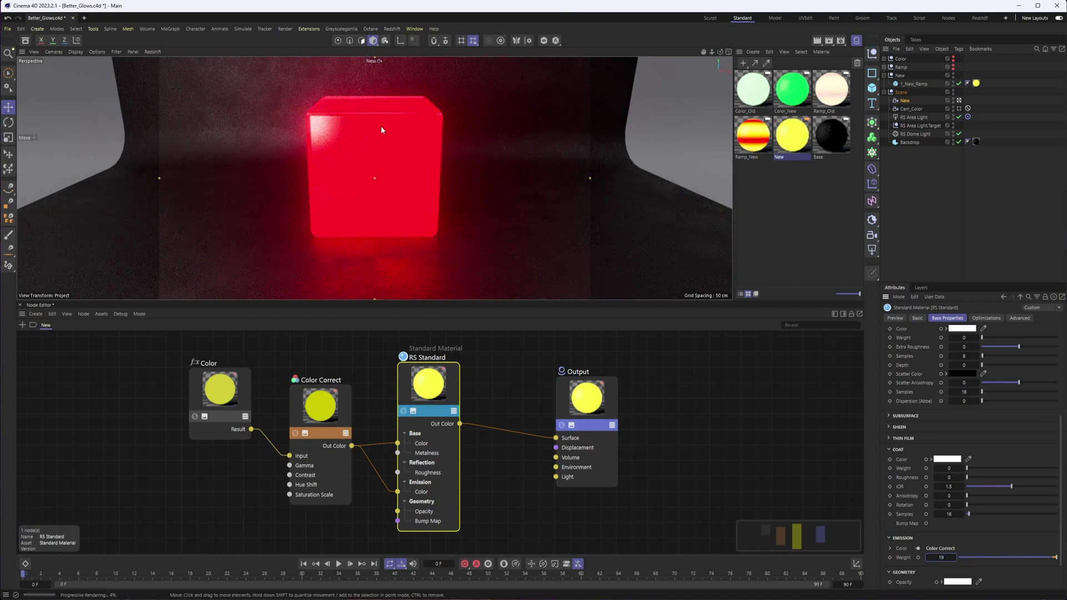
{"action": "left_click", "coordinate": [944, 557]}
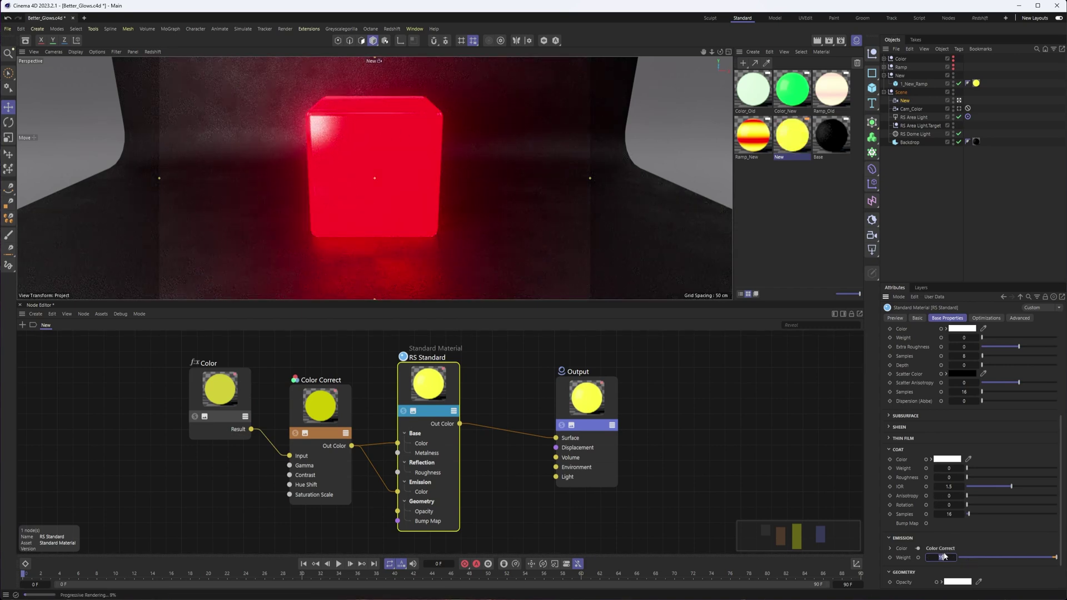
{"action": "type", "text": "20"}
{"action": "key", "text": "Return"}
- Raise the camera's bloom threshold to 3
{"action": "left_click", "coordinate": [905, 101]}
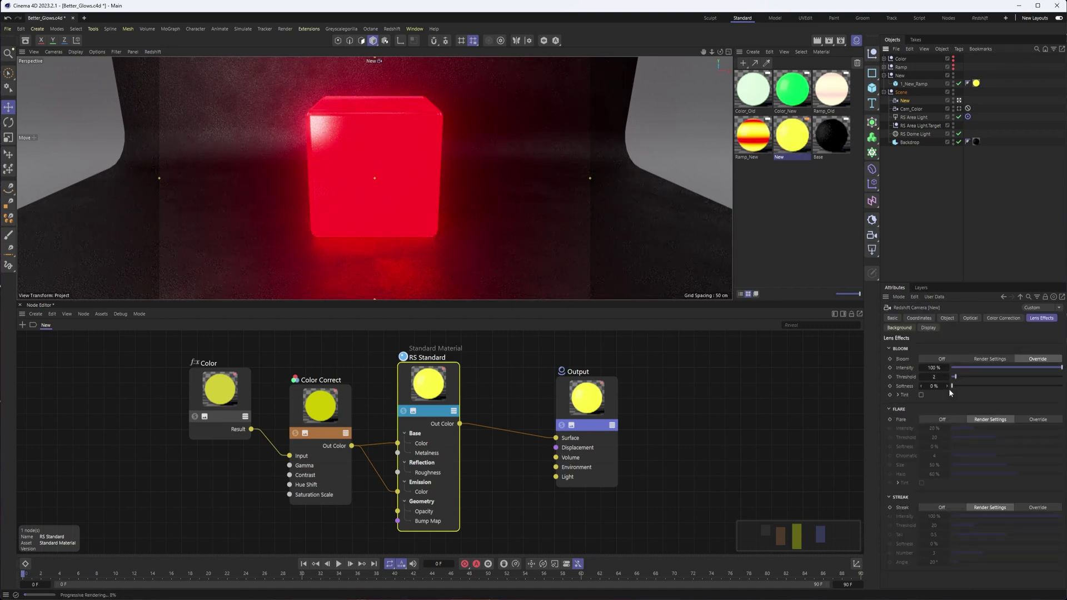
{"action": "left_click", "coordinate": [948, 378]}
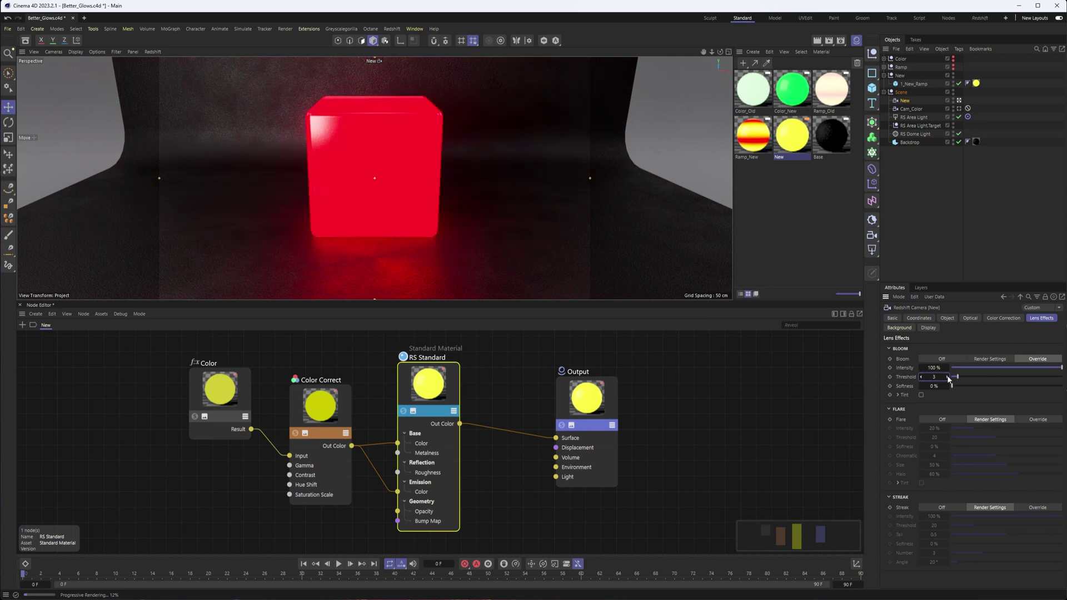
{"action": "left_click", "coordinate": [431, 376]}
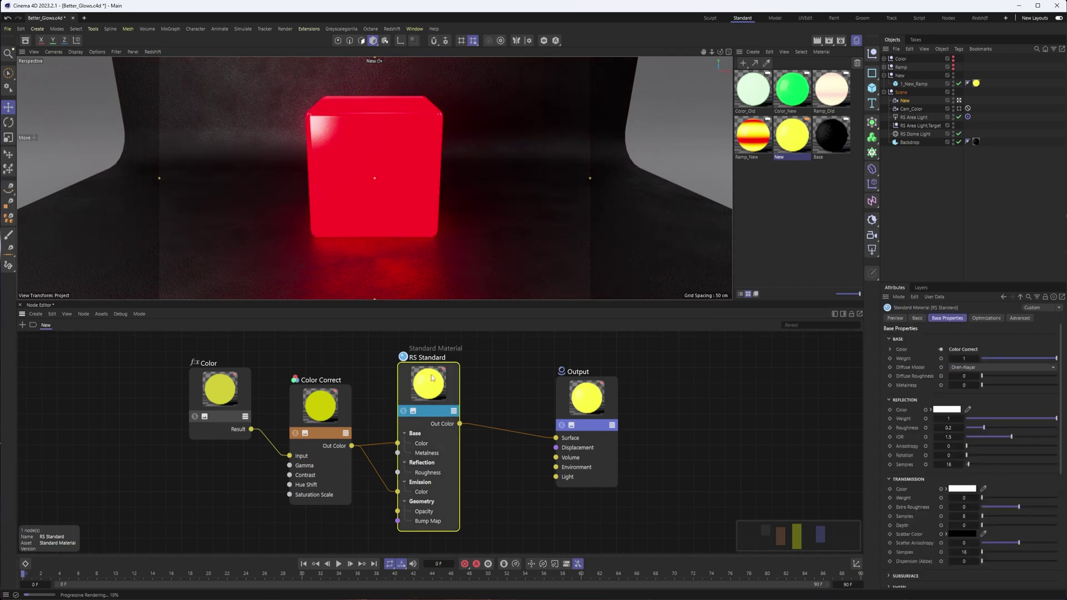
{"action": "scroll", "coordinate": [1035, 532], "scroll_direction": "down", "scroll_amount": 5}
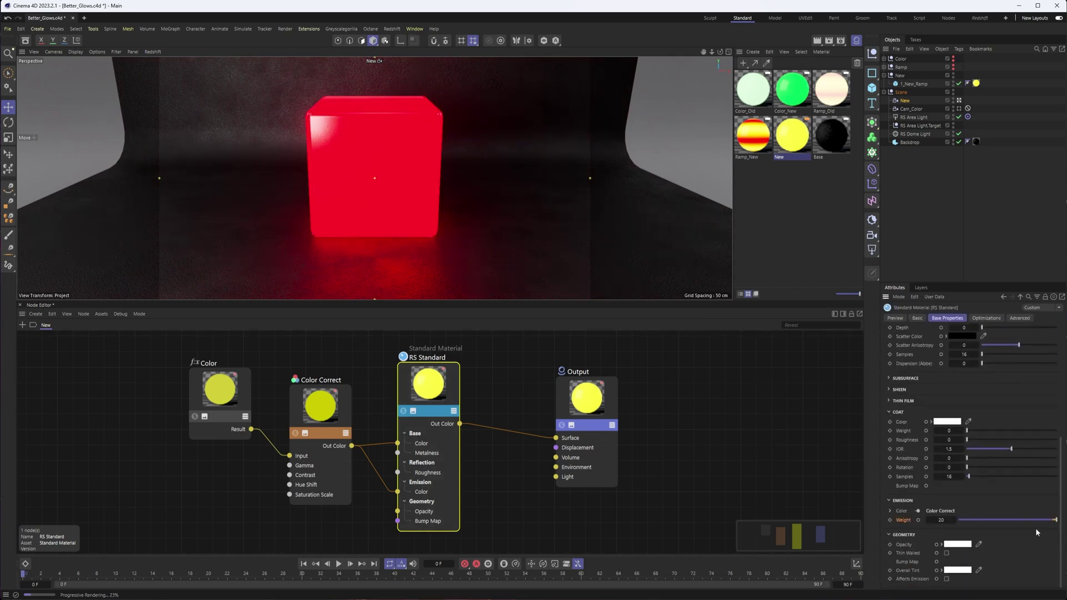
- Test emission weights of 40 and 0, then settle the RS Standard emission weight at 30
{"action": "left_click", "coordinate": [945, 520]}
{"action": "type", "text": "40"}
{"action": "key", "text": "Return"}
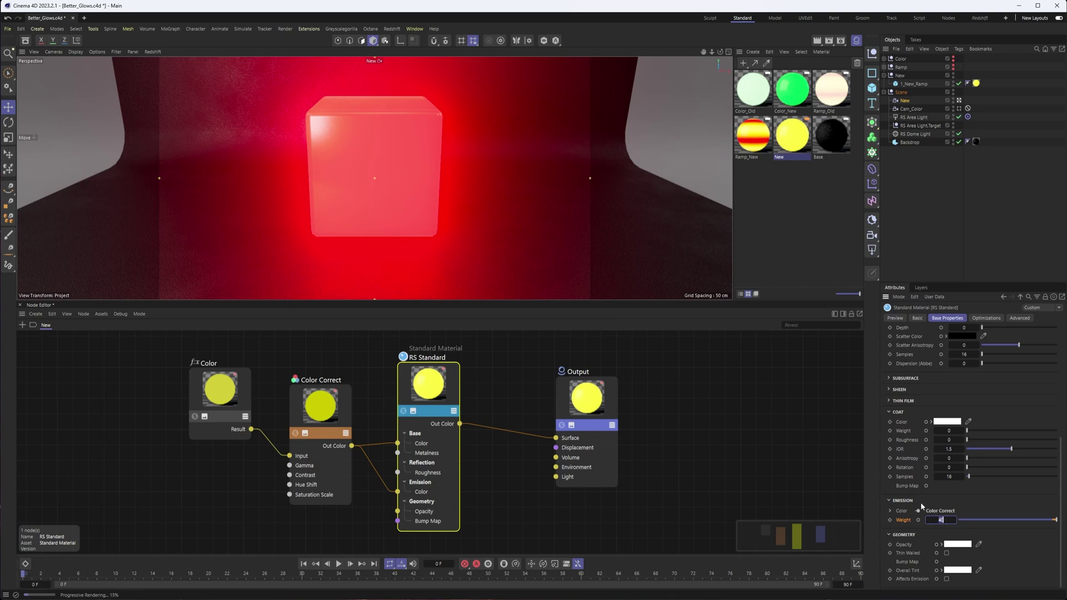
{"action": "type", "text": "0"}
{"action": "key", "text": "Return"}
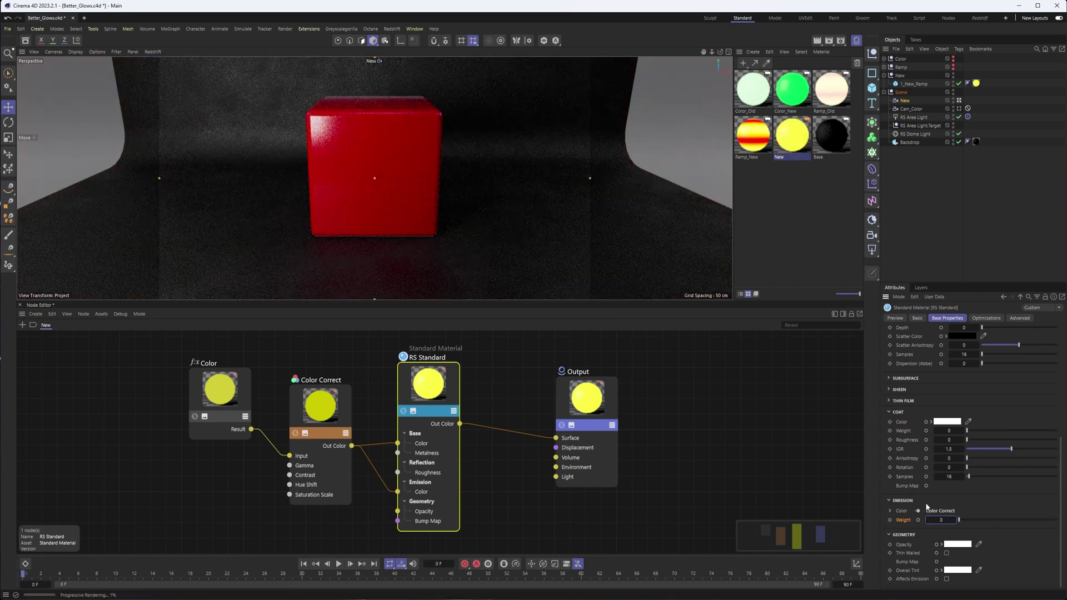
{"action": "left_click", "coordinate": [941, 521]}
{"action": "type", "text": "30"}
{"action": "key", "text": "Return"}
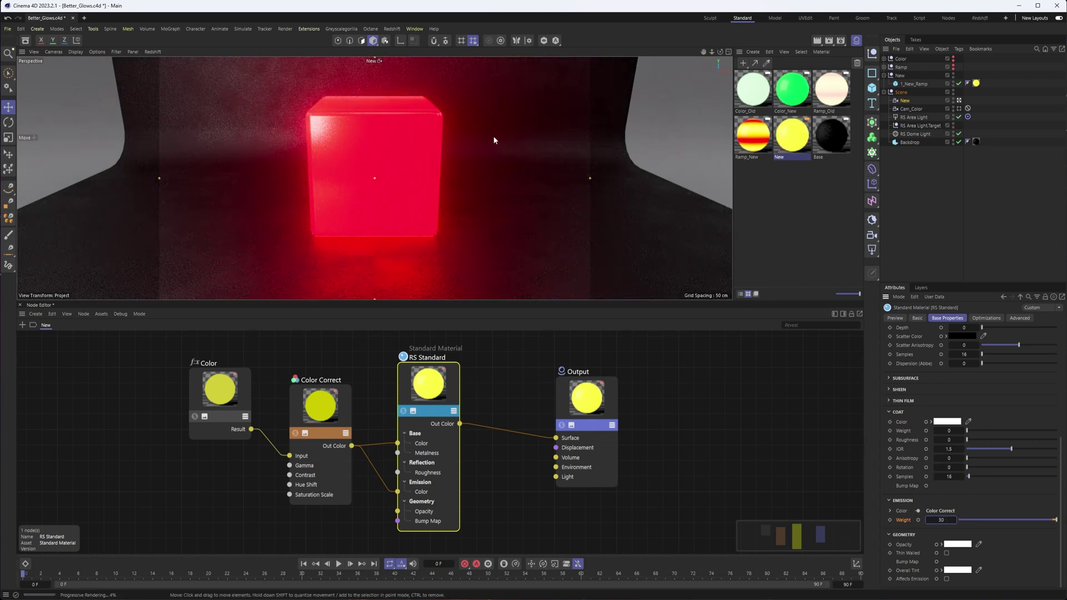
{"action": "left_click", "coordinate": [905, 101]}
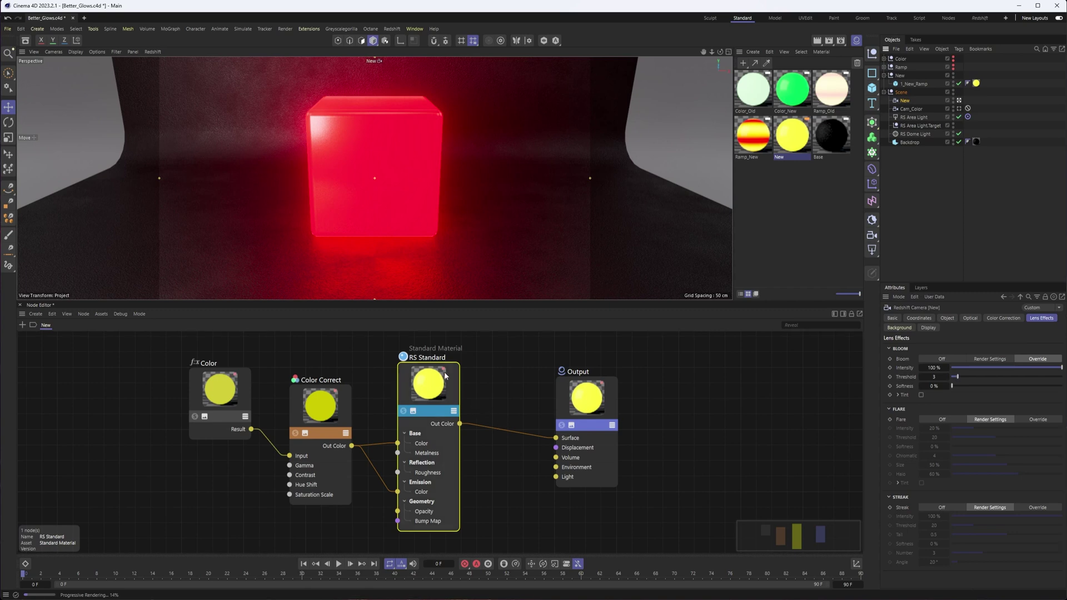
{"action": "left_click", "coordinate": [220, 389]}
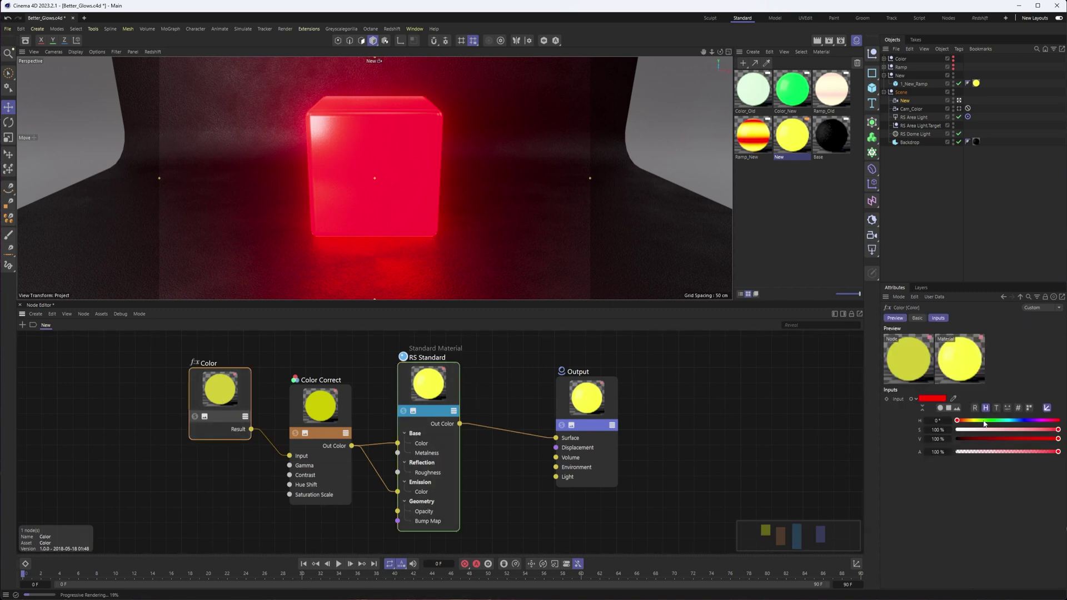
- Slide the Color node's hue from red to 330° so the cube glows magenta
{"action": "left_click_drag", "start_coordinate": [985, 423], "coordinate": [1051, 423]}
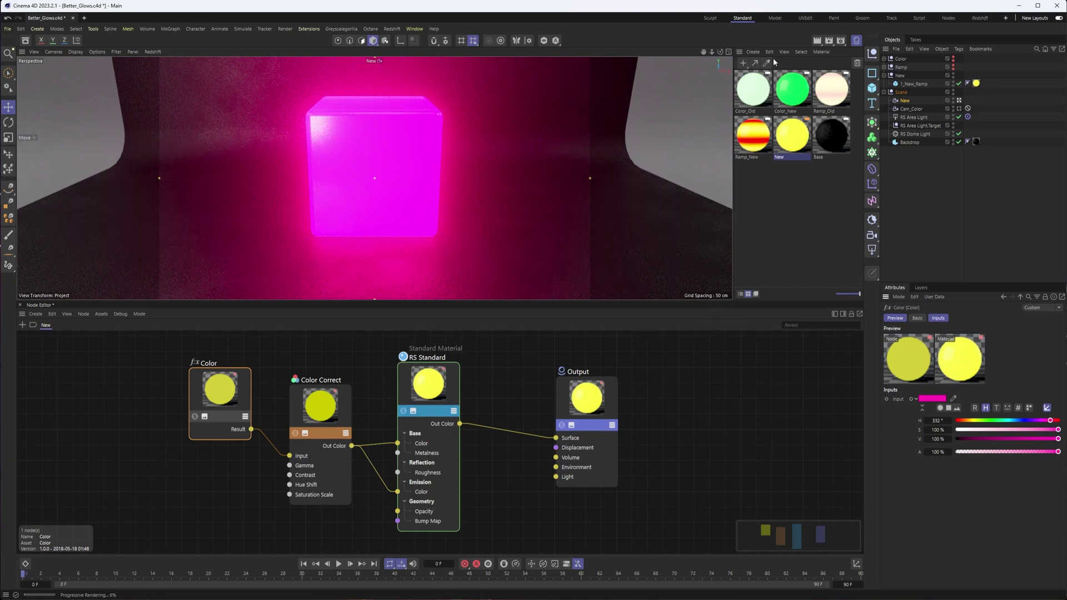
{"action": "left_click", "coordinate": [905, 101]}
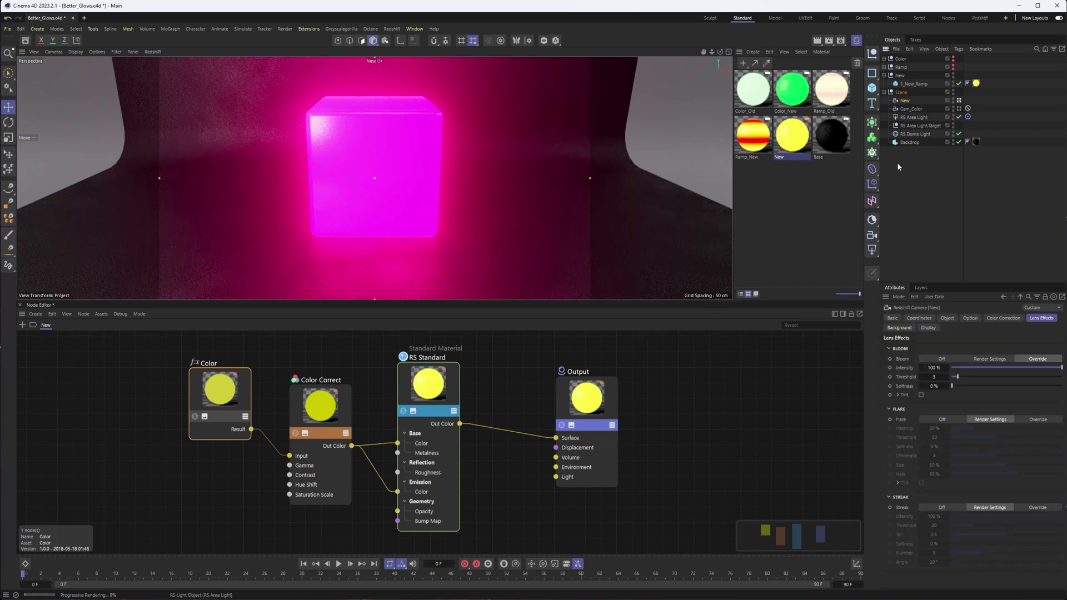
- Raise the bloom threshold to 4 and review the Color Correct gamma and RS Standard settings
{"action": "left_click", "coordinate": [947, 377]}
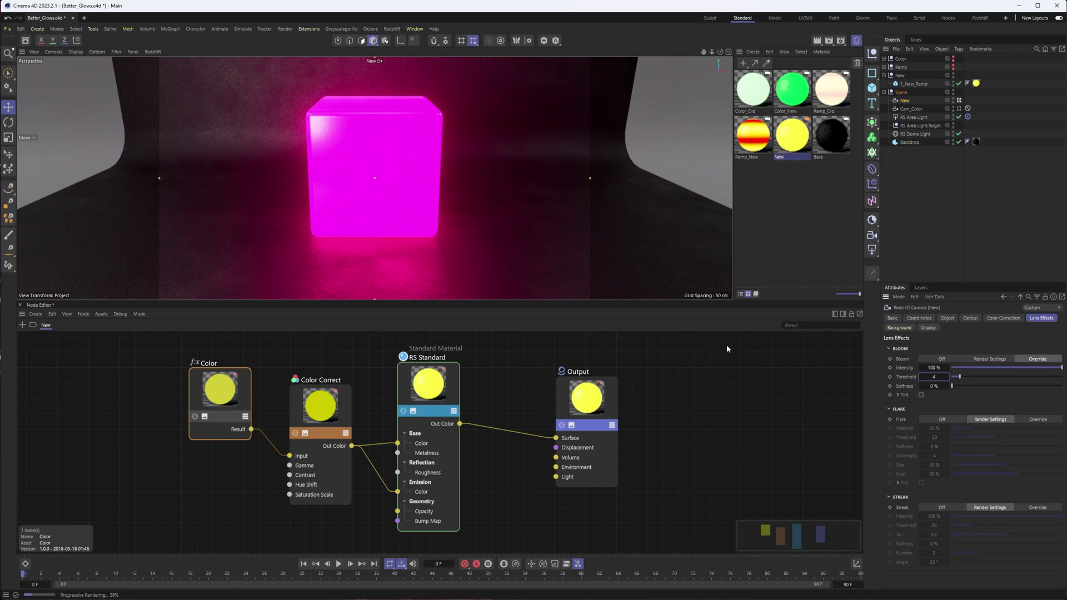
{"action": "left_click", "coordinate": [328, 409]}
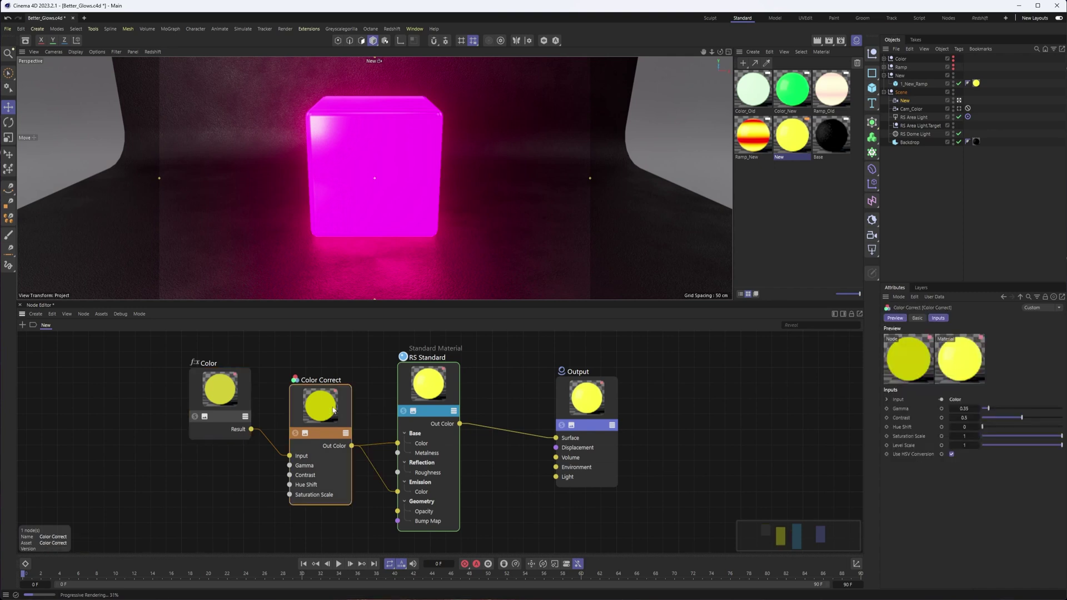
{"action": "left_click", "coordinate": [900, 408]}
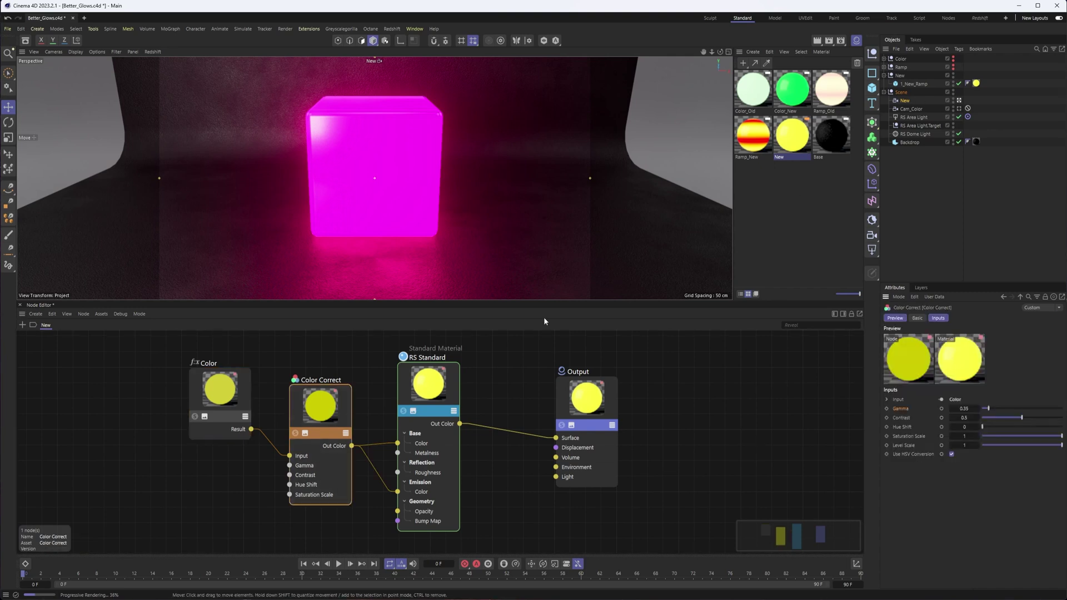
{"action": "left_click", "coordinate": [428, 390]}
{"action": "left_click_drag", "start_coordinate": [1061, 349], "coordinate": [1066, 492]}
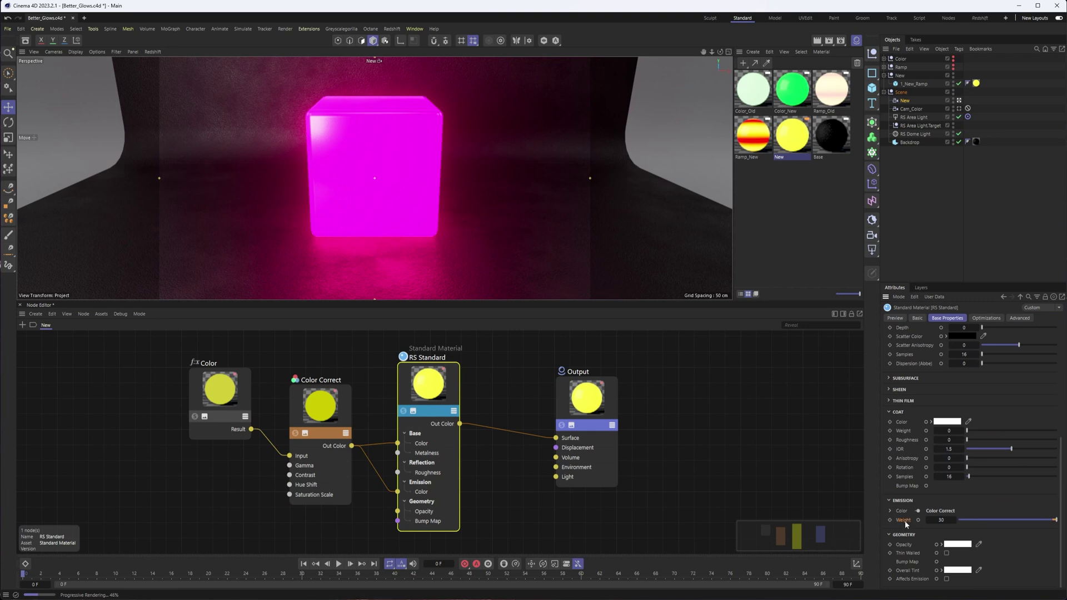
{"action": "left_click", "coordinate": [905, 101]}
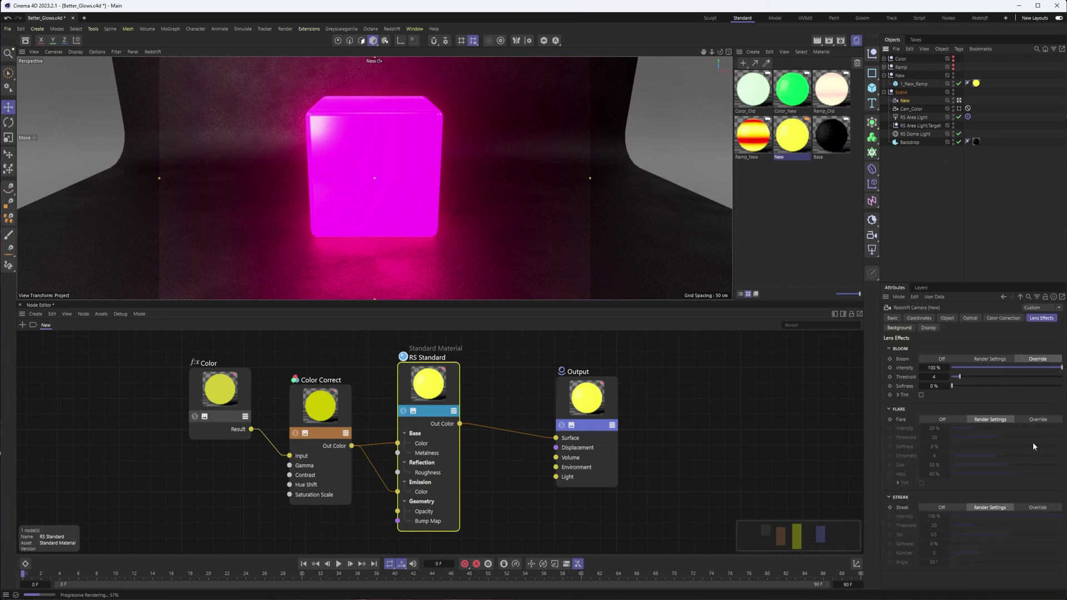